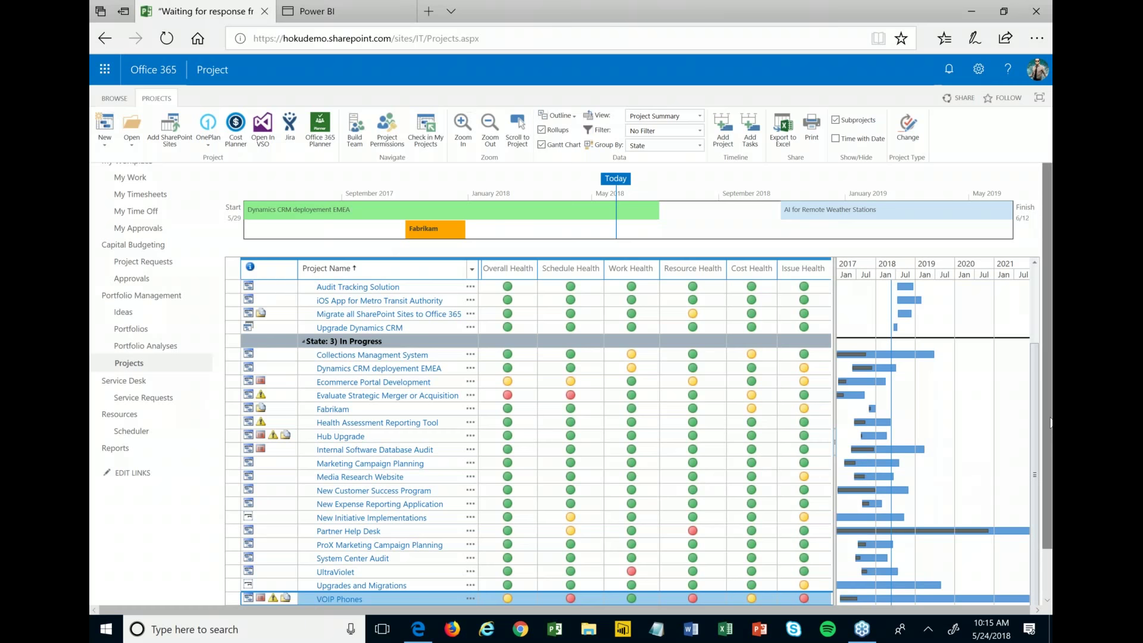
Open the VOIP Phones project from the project list in OnePlan.
left_click_drag(1049, 423, 1049, 468)
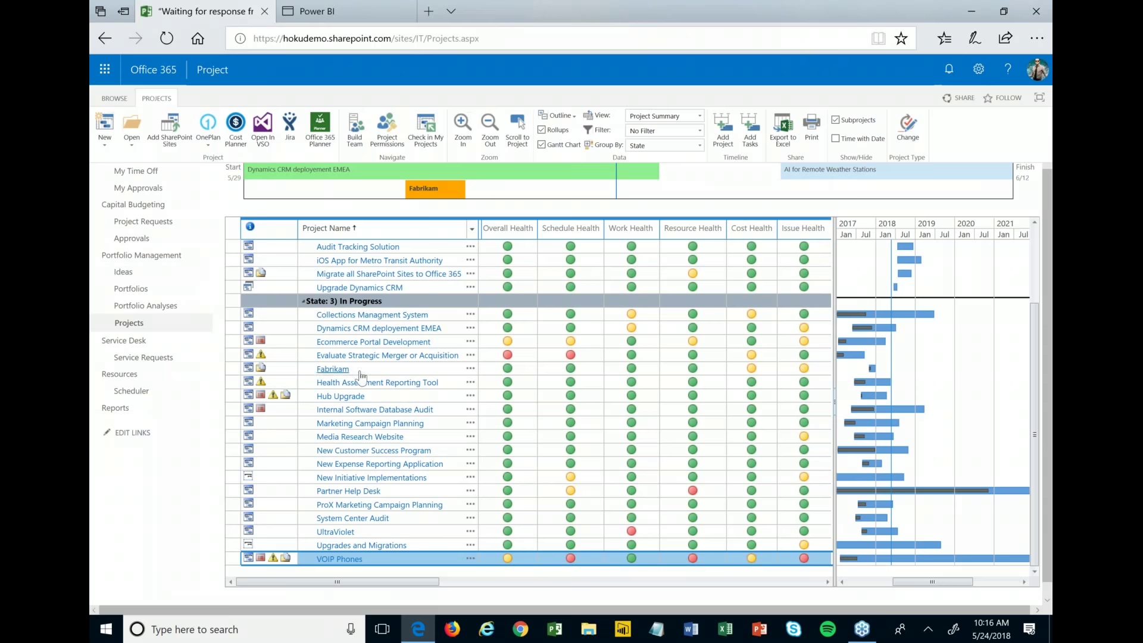
left_click(209, 123)
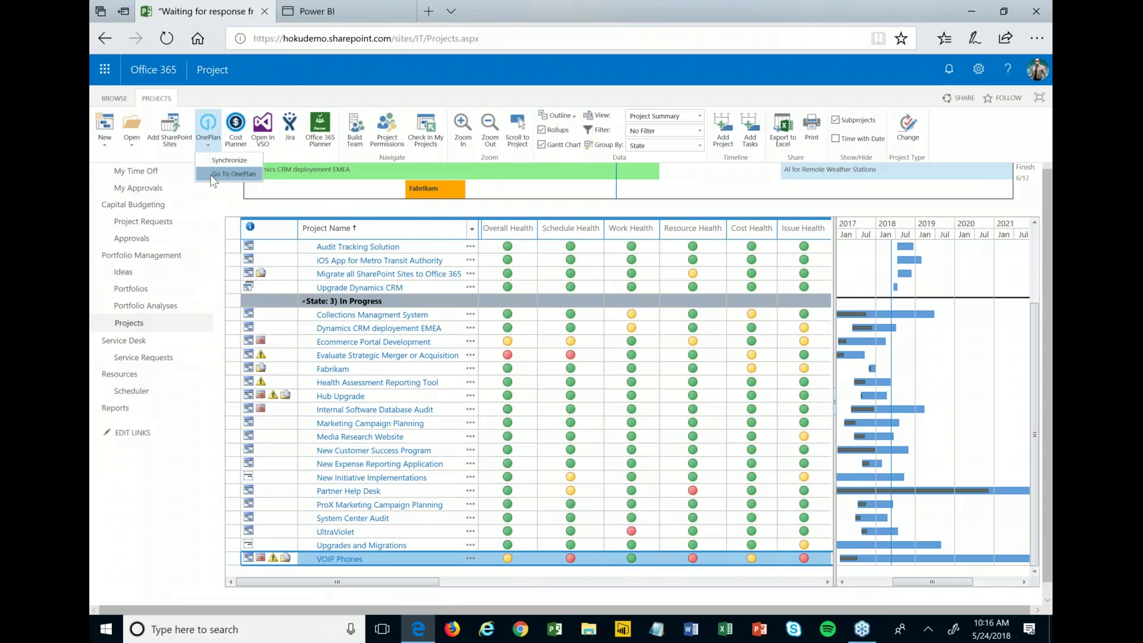
left_click(234, 174)
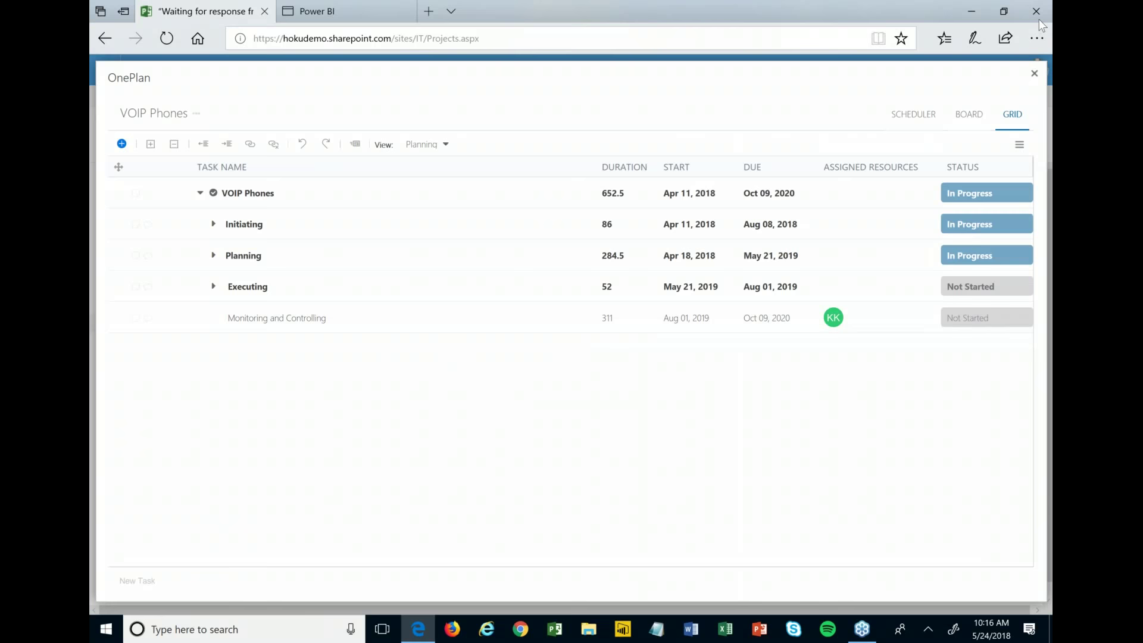
left_click(1020, 144)
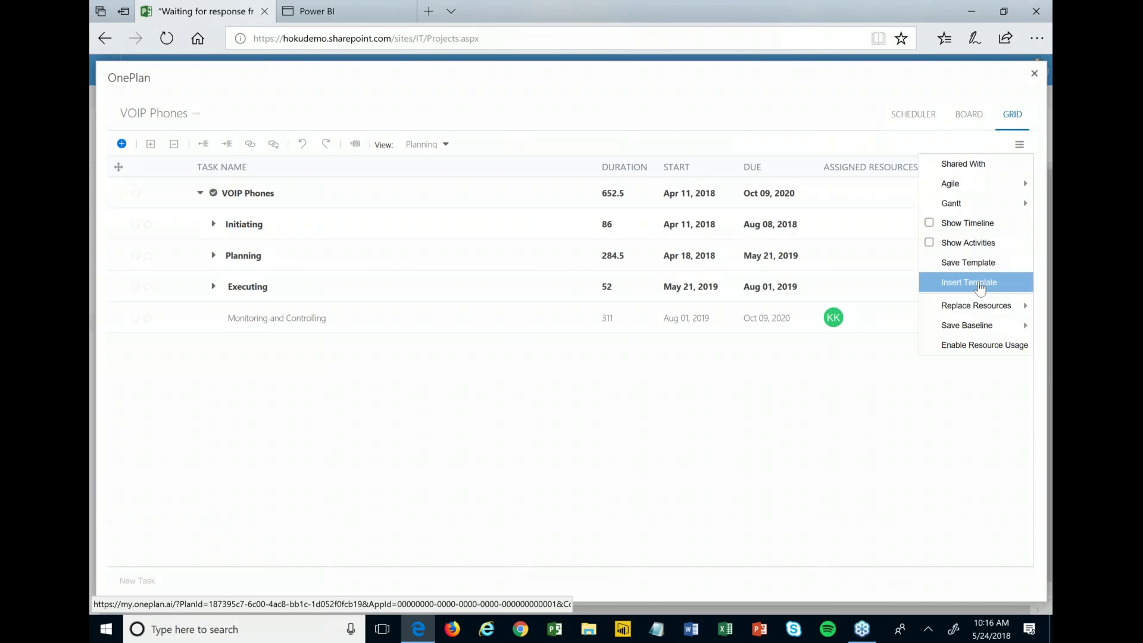
mouse_move(944, 324)
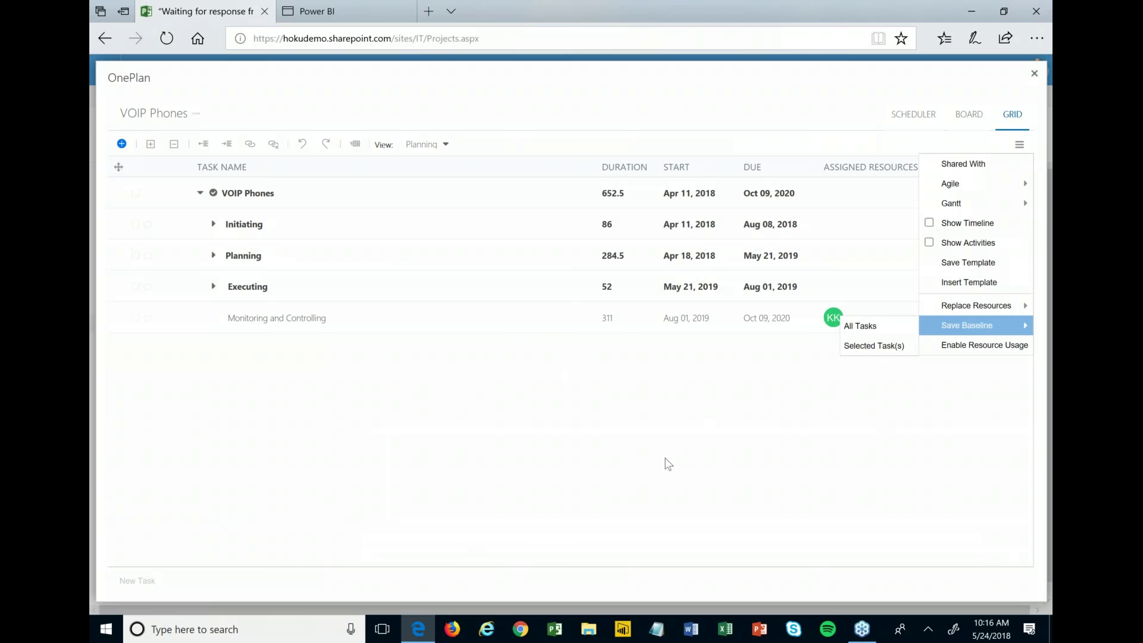
left_click(642, 394)
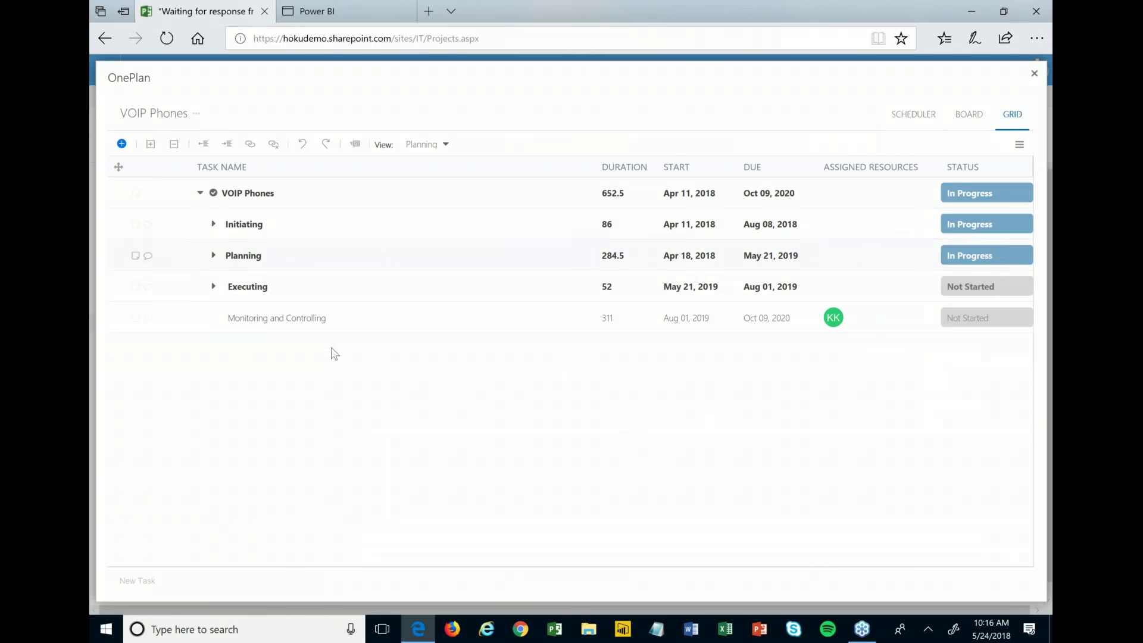
Expand the Initiating phase and its Develop Preliminary Project Scope Statement group to list the tasks.
left_click(212, 226)
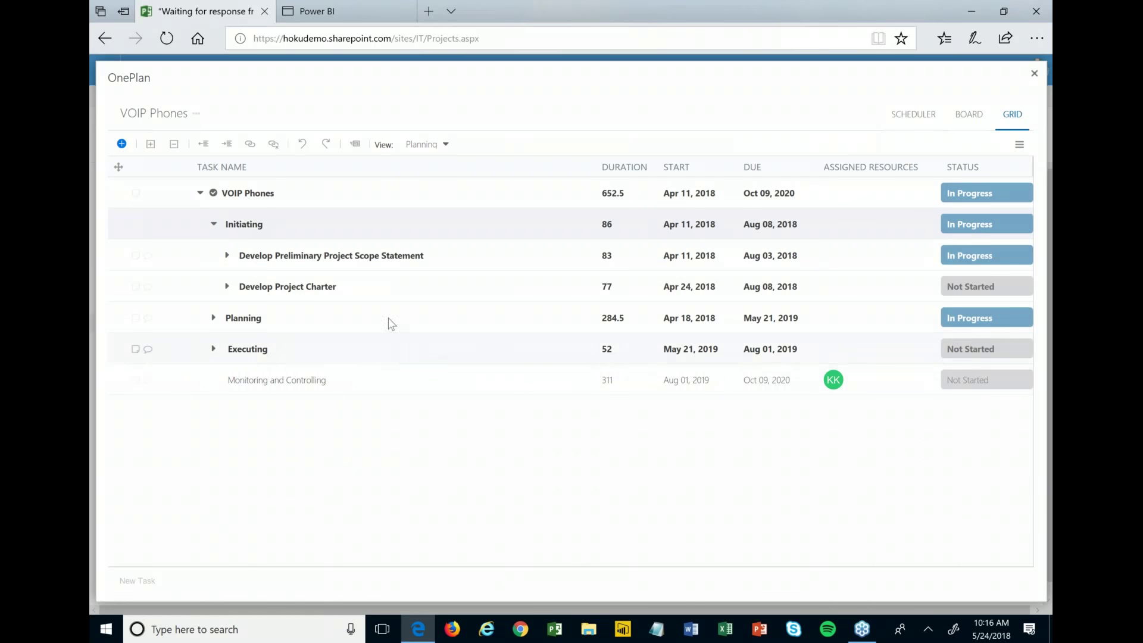
left_click(228, 256)
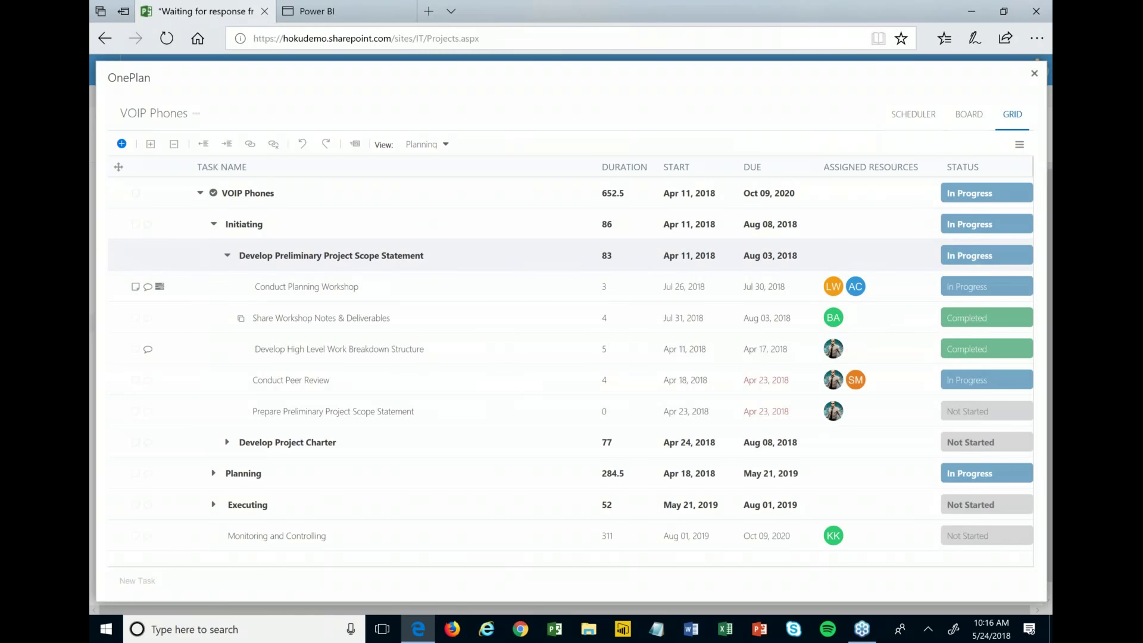
Show the Gantt chart beside the task grid and zoom its timescale out to months.
left_click(1014, 152)
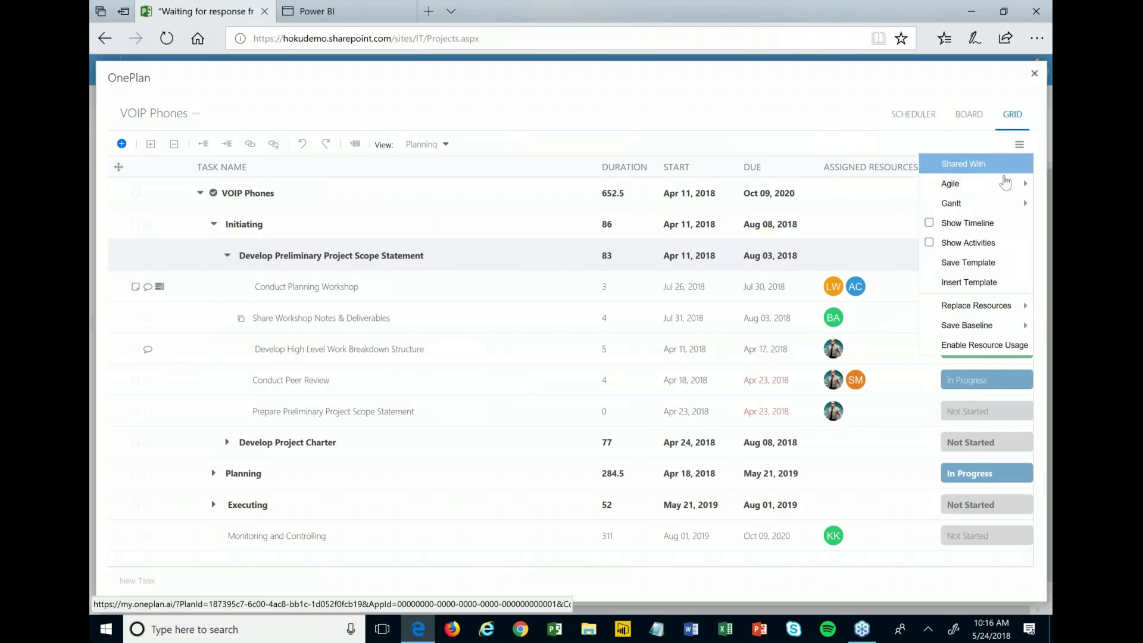
mouse_move(985, 204)
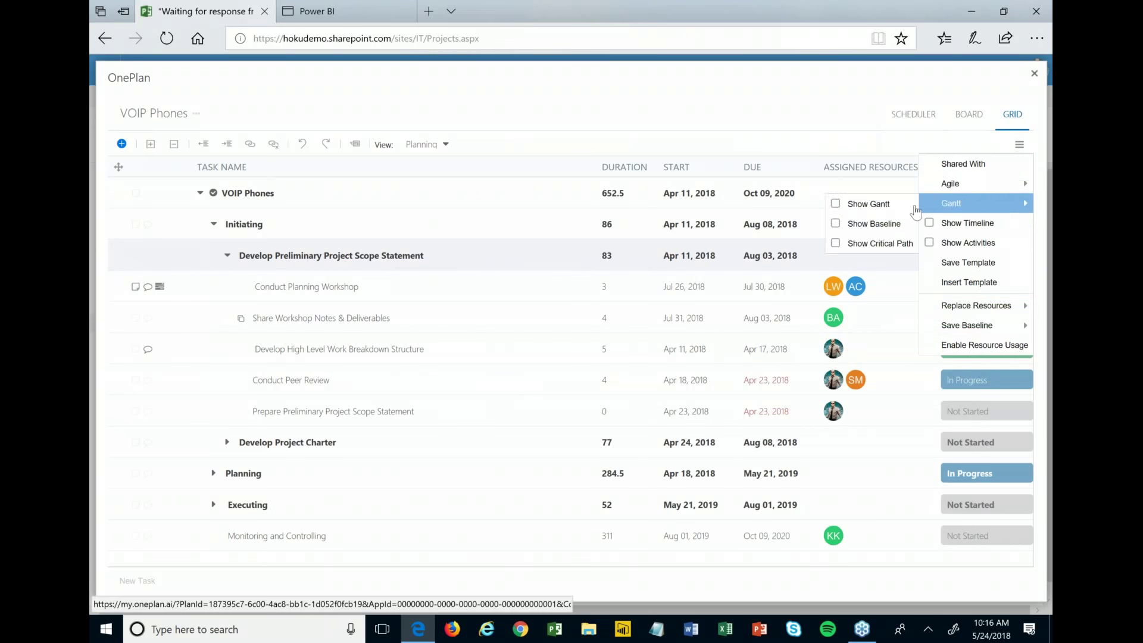
left_click(835, 207)
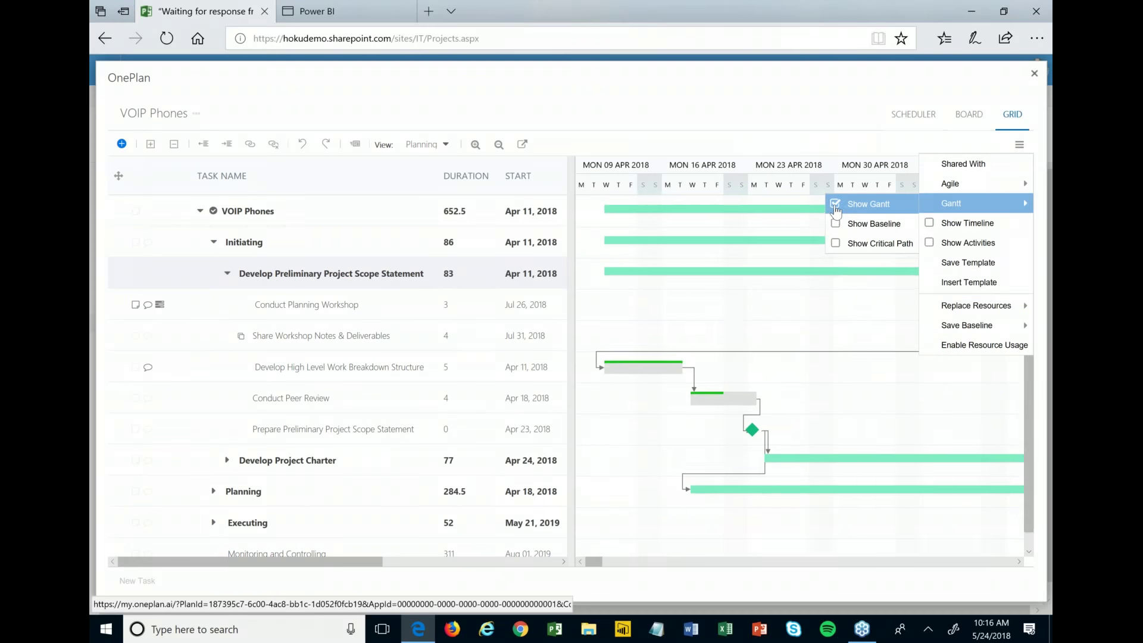
left_click(754, 100)
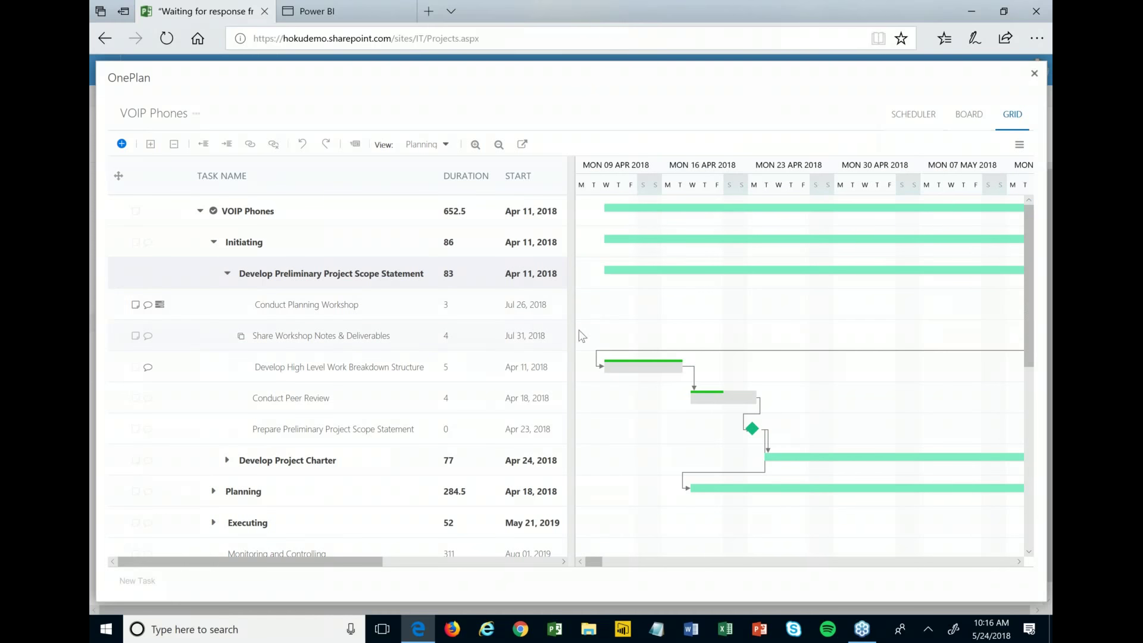
left_click(498, 145)
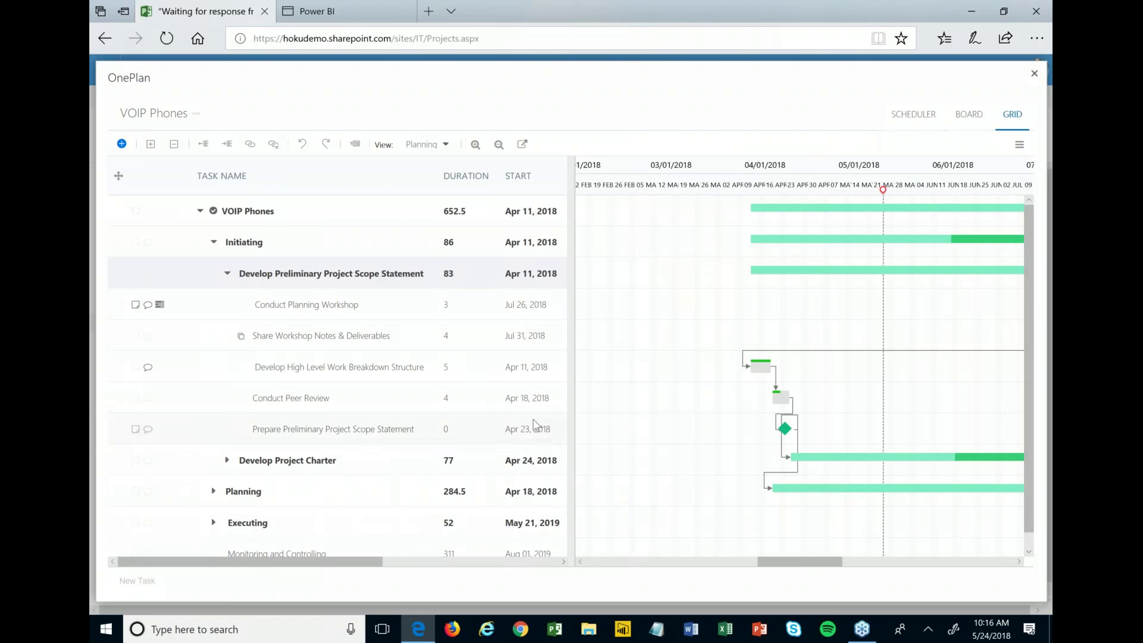
Widen the task grid to include the due dates and examine the Gantt bars from April through July 2018.
left_click_drag(570, 357, 648, 357)
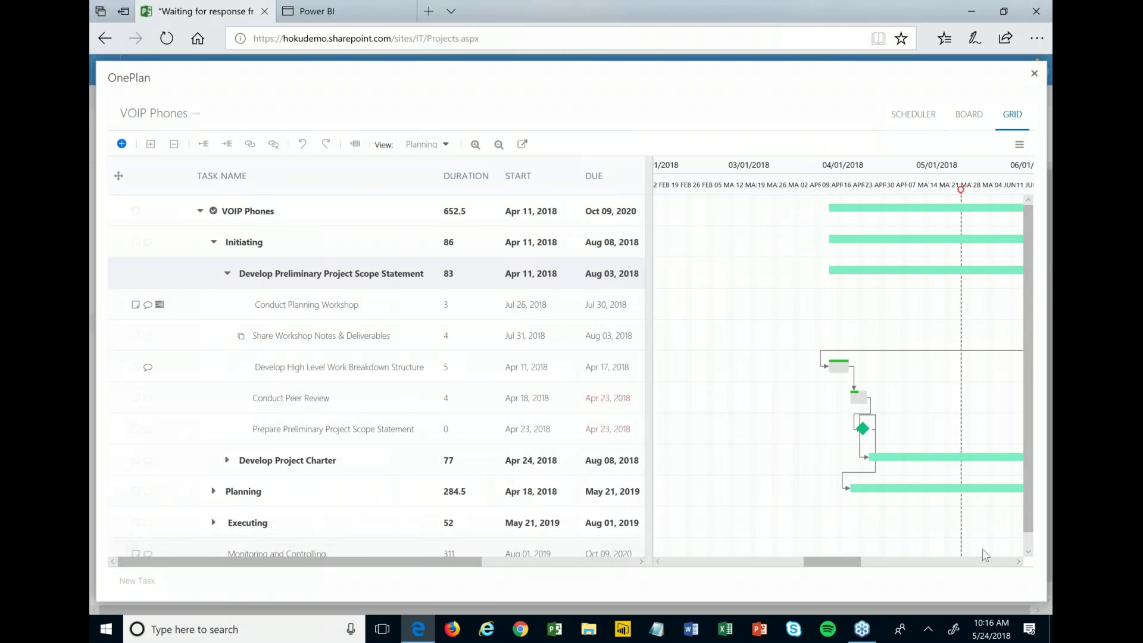
left_click(869, 563)
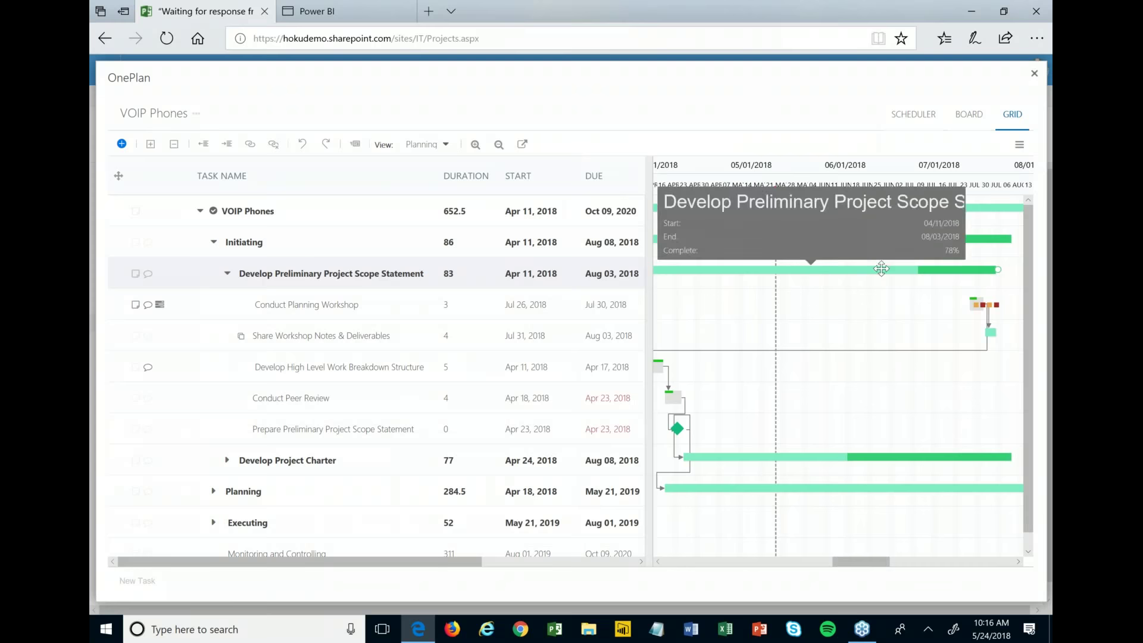
mouse_move(940, 239)
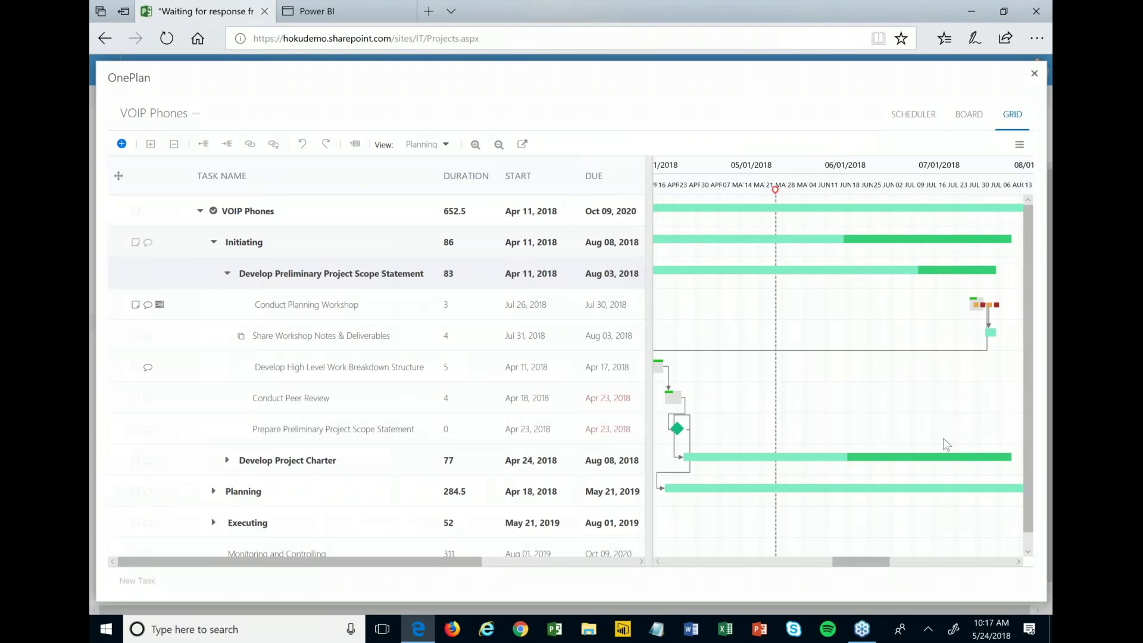
mouse_move(864, 563)
left_mouse_down()
mouse_move(843, 562)
mouse_move(854, 562)
left_mouse_up()
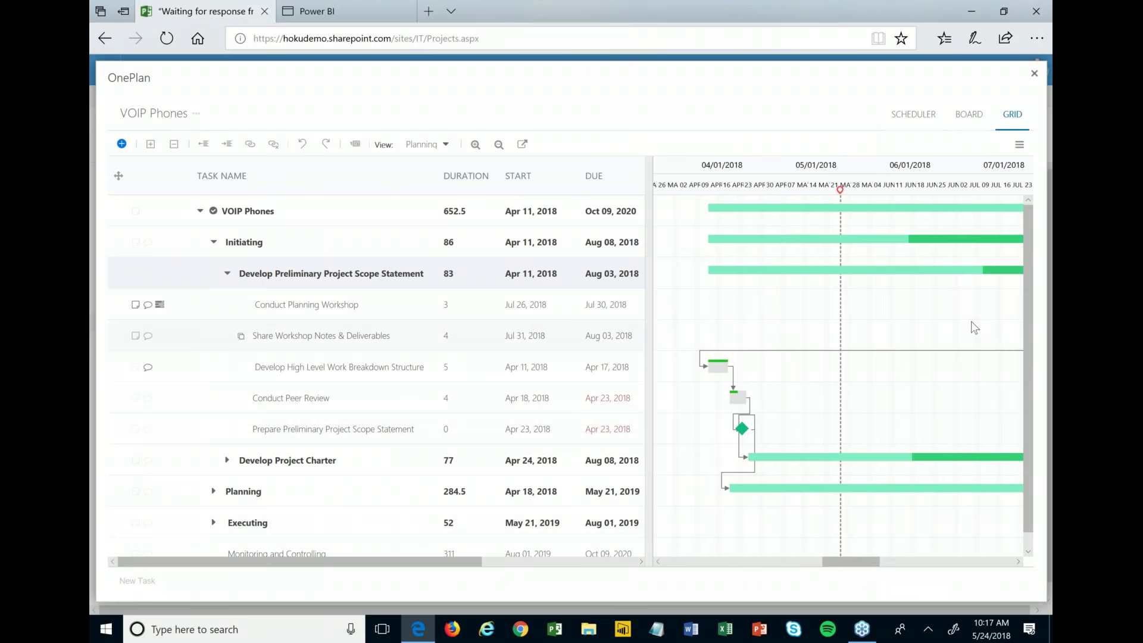
Display the project timeline above the task grid for review and hide it again.
left_click(1019, 144)
mouse_move(982, 208)
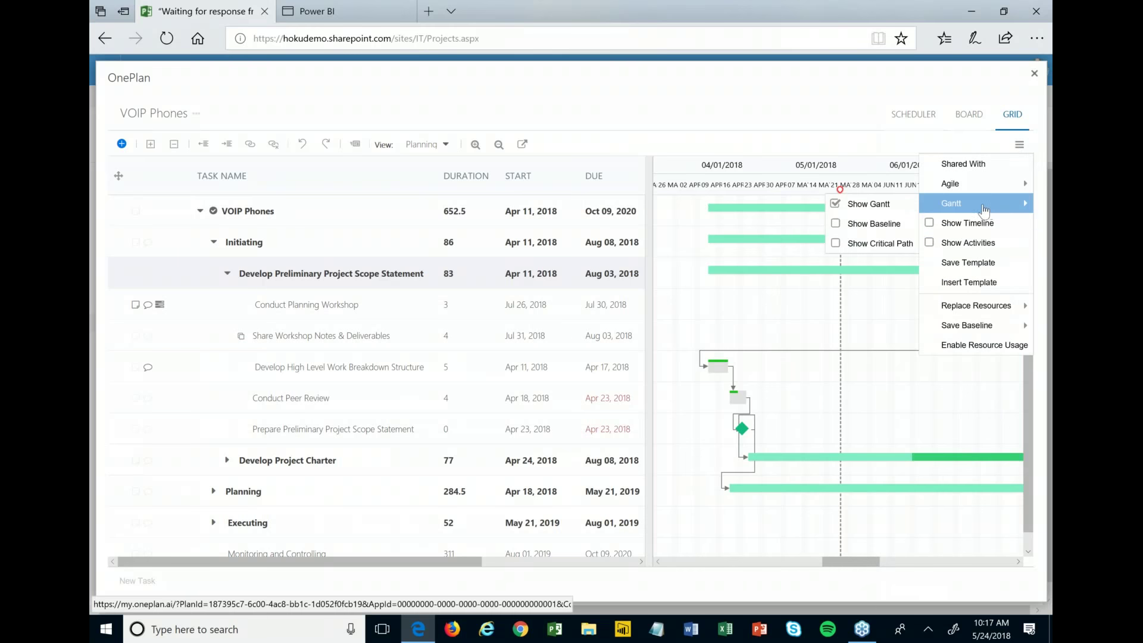
left_click(932, 229)
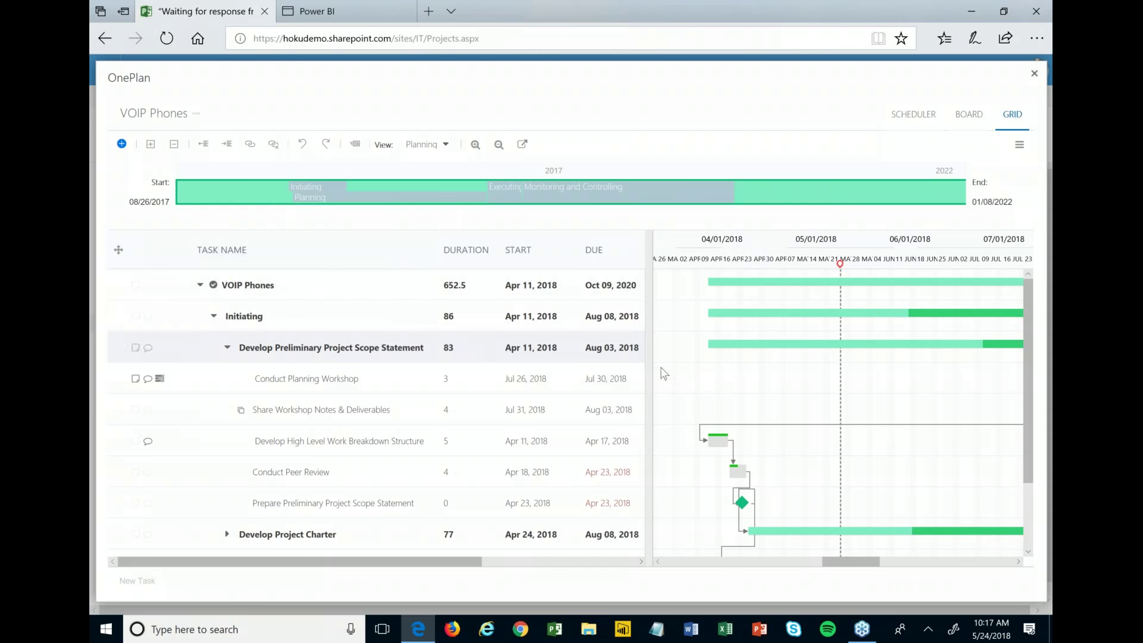
left_click(1019, 146)
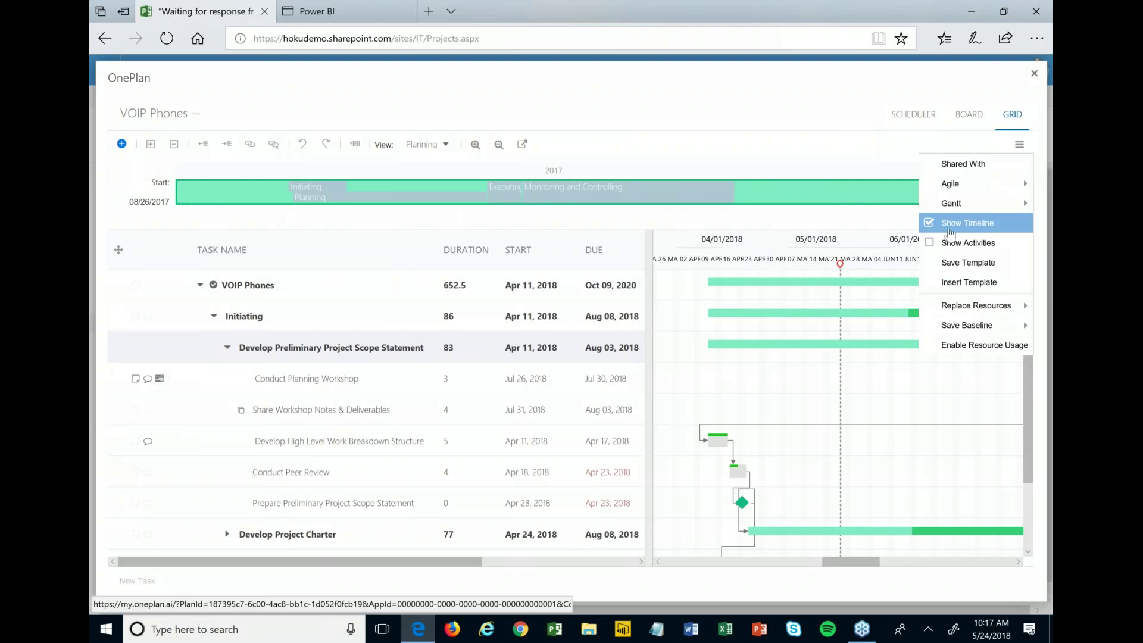
left_click(929, 224)
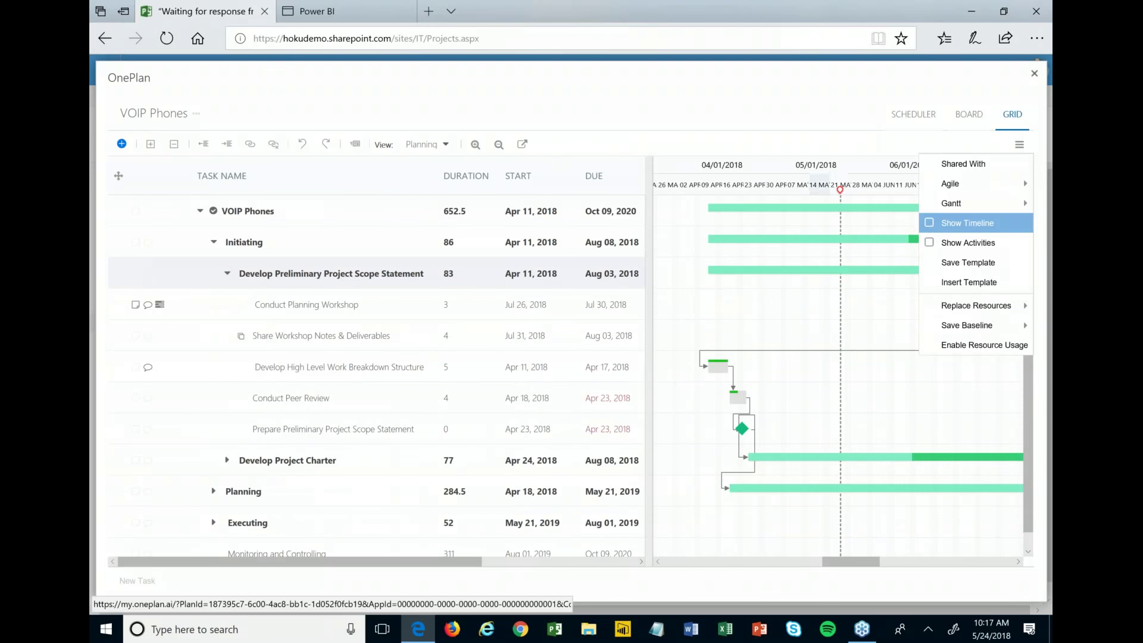
Hide the Gantt chart so that only the task grid with its resource and status columns is displayed.
left_click(1019, 144)
mouse_move(973, 204)
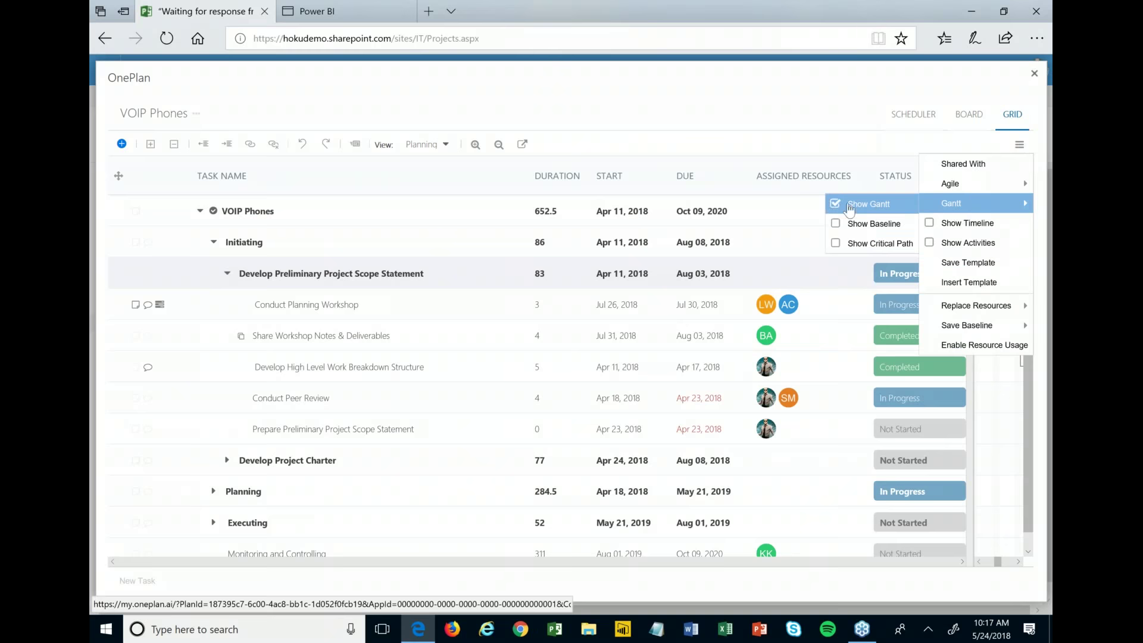
left_click(832, 206)
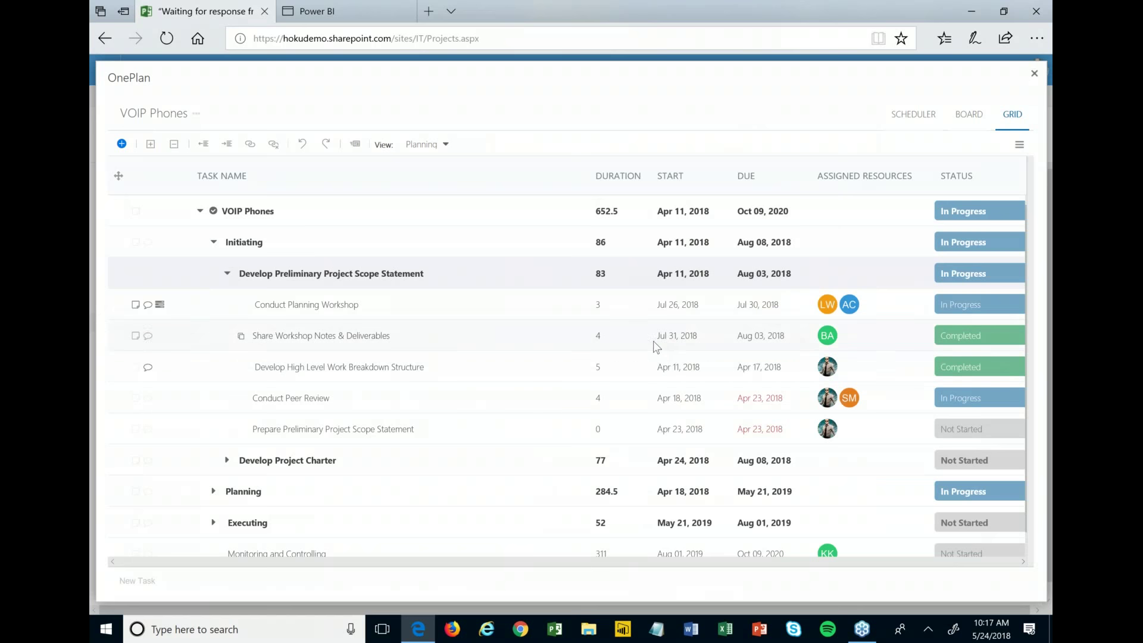
Step through the editable date cells of the Conduct Planning Workshop and Share Workshop Notes & Deliverables tasks.
left_click(676, 303)
key("Tab")
key("Down")
key("shift+Tab")
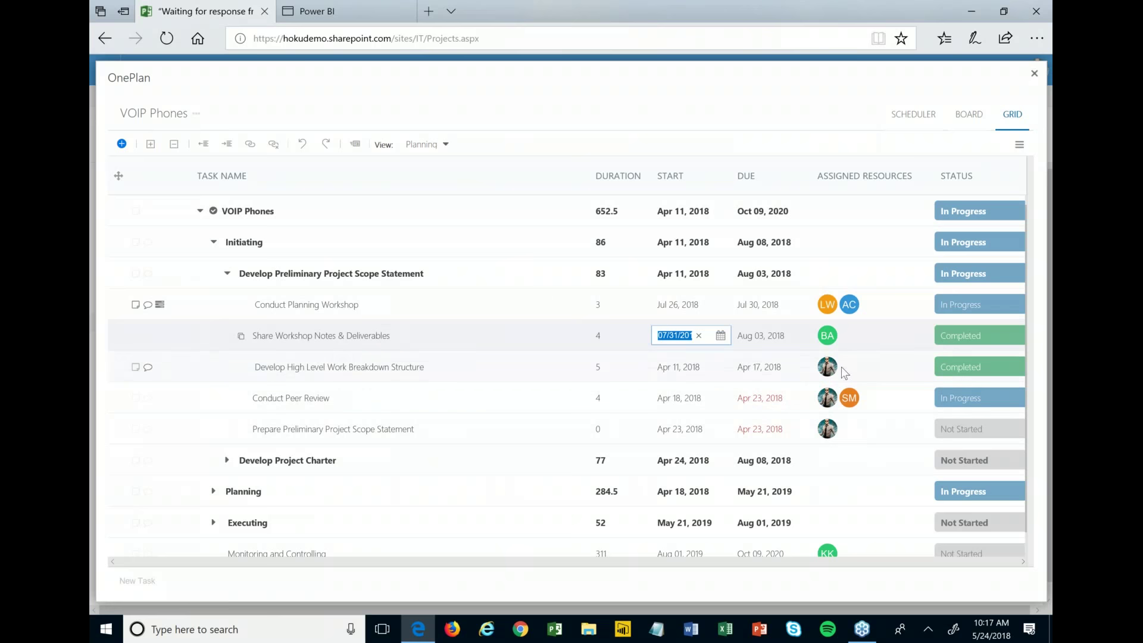
left_click(859, 342)
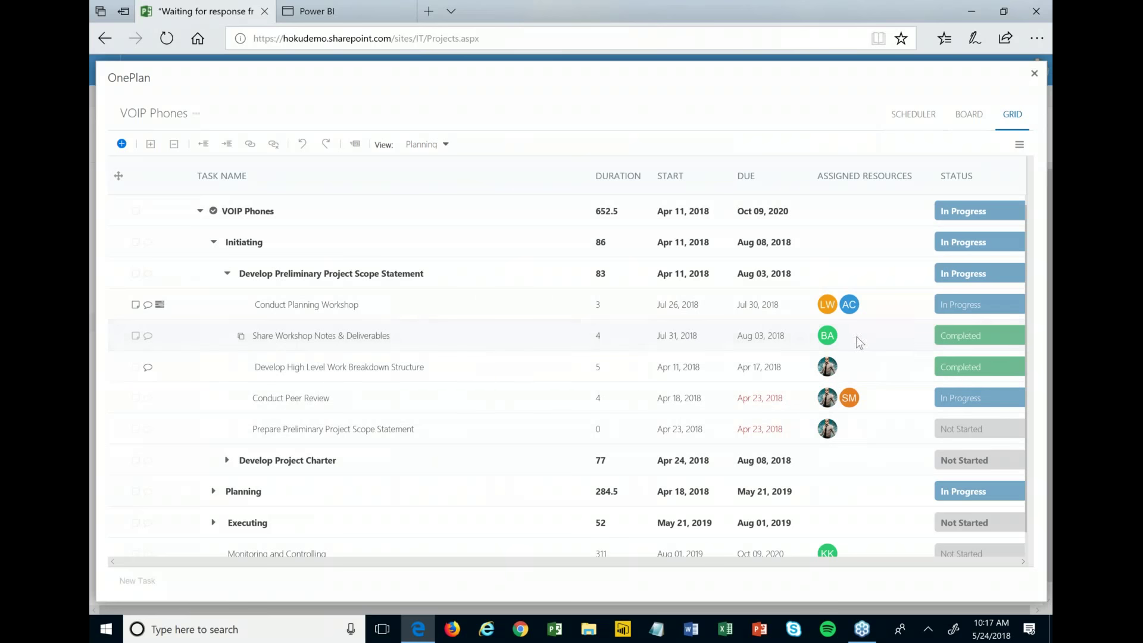
Examine the resource assignment list of the Share Workshop Notes & Deliverables task and close it without saving.
left_click(859, 343)
left_click(863, 360)
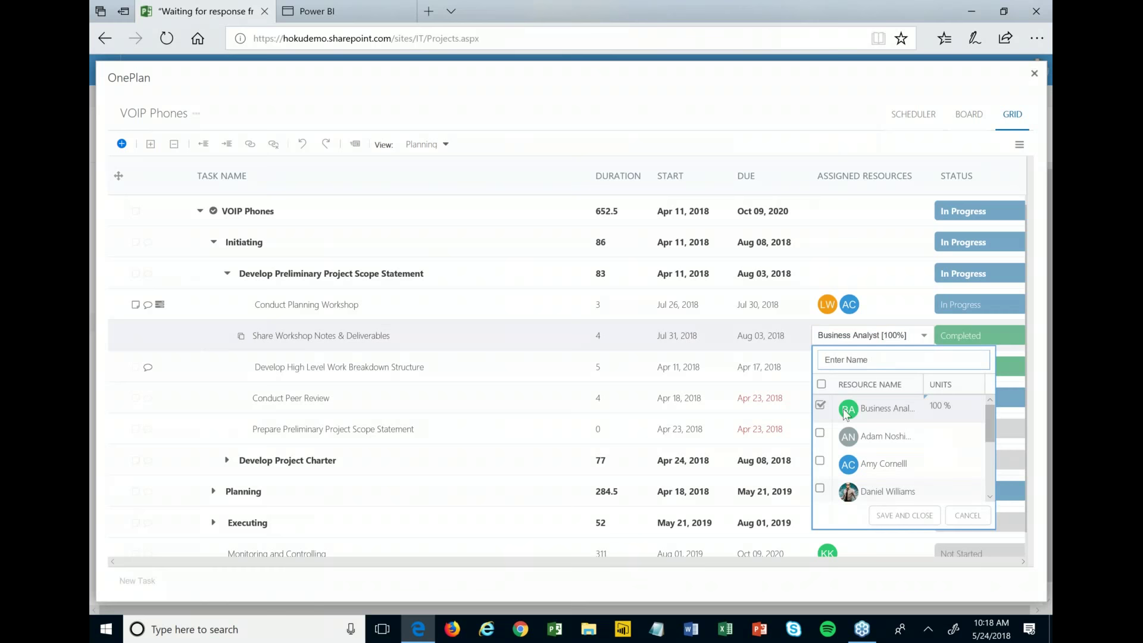
left_click(969, 519)
Choose resource replacement for the selected Share Workshop Notes & Deliverables task.
left_click(1018, 145)
mouse_move(1005, 309)
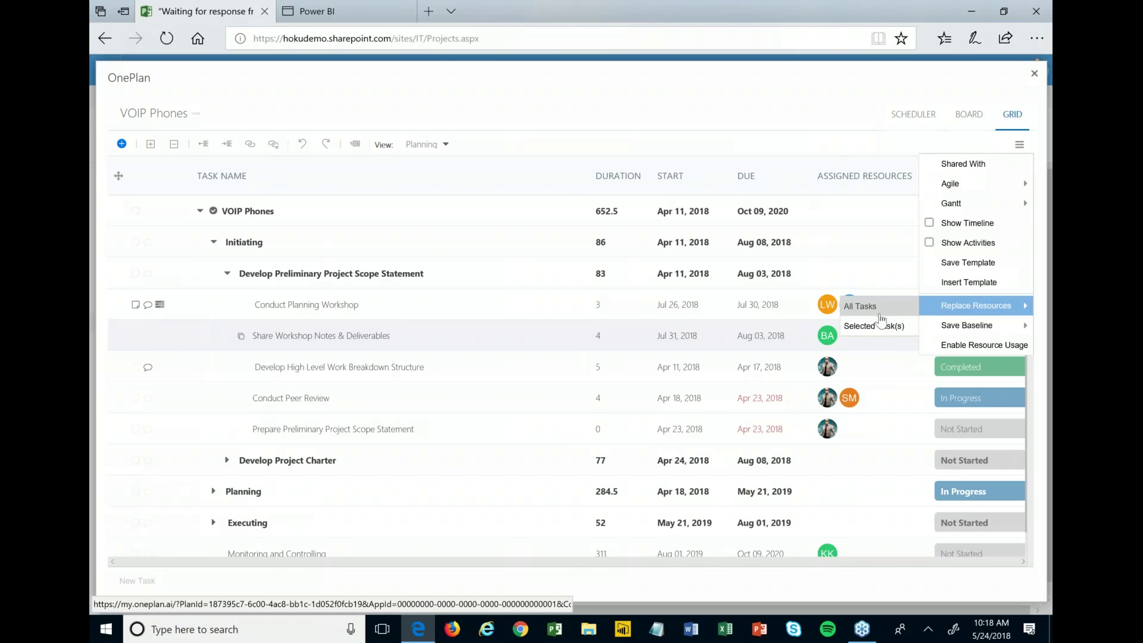
left_click(863, 327)
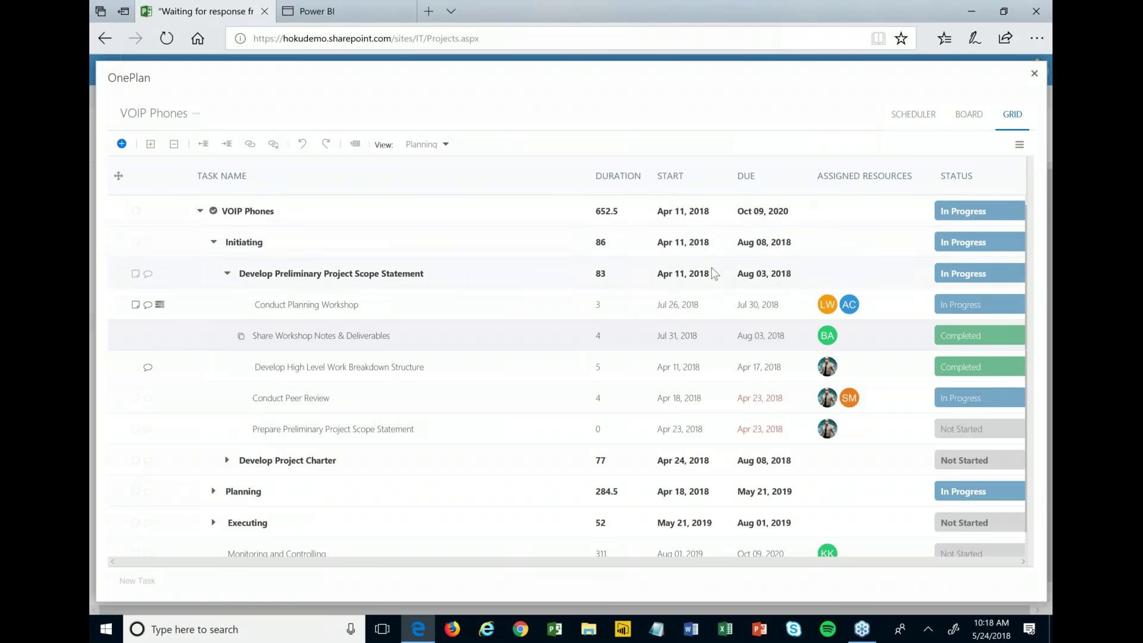
Show the activities board for the Conduct Planning Workshop task, review its cards, and hide the board again.
left_click(1018, 144)
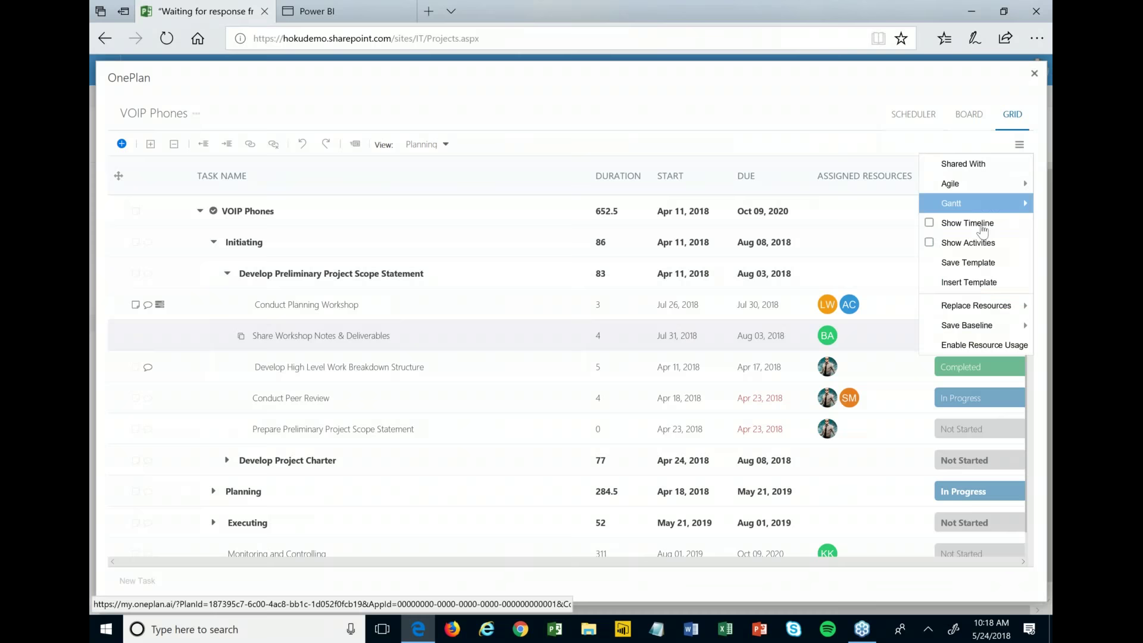
left_click(930, 243)
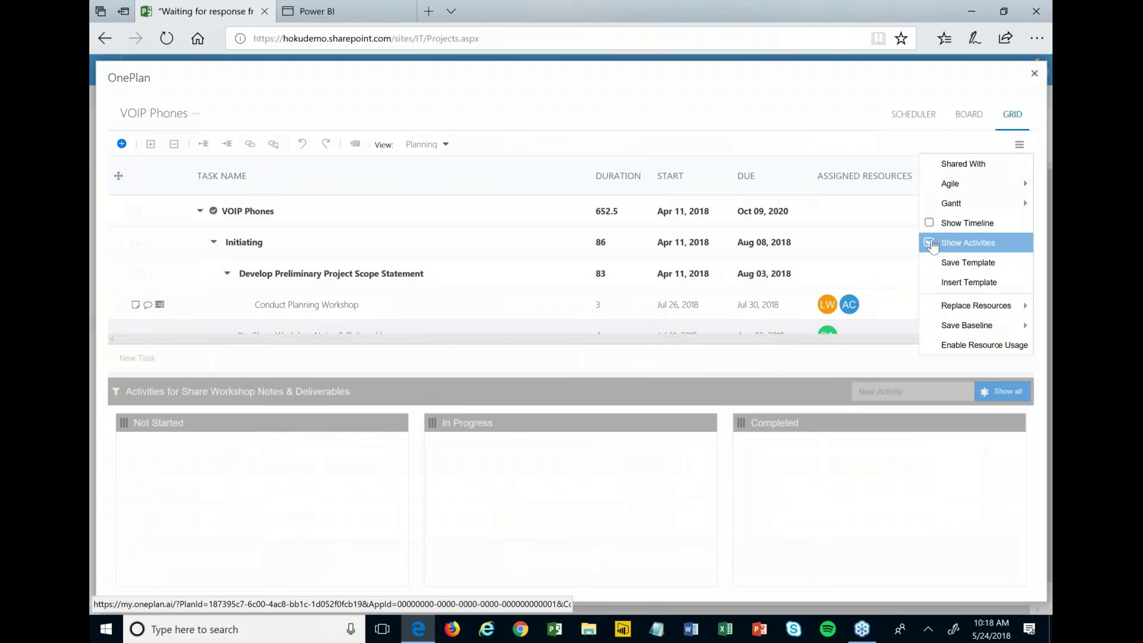
left_click(469, 305)
left_click(468, 305)
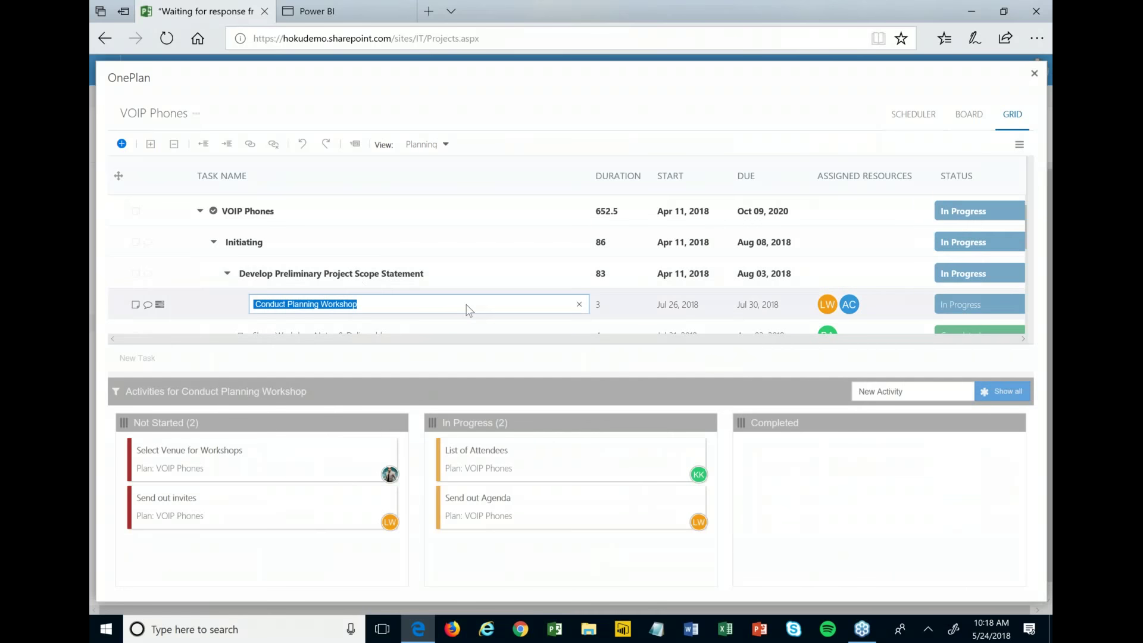
scroll(502, 268, "down", 1)
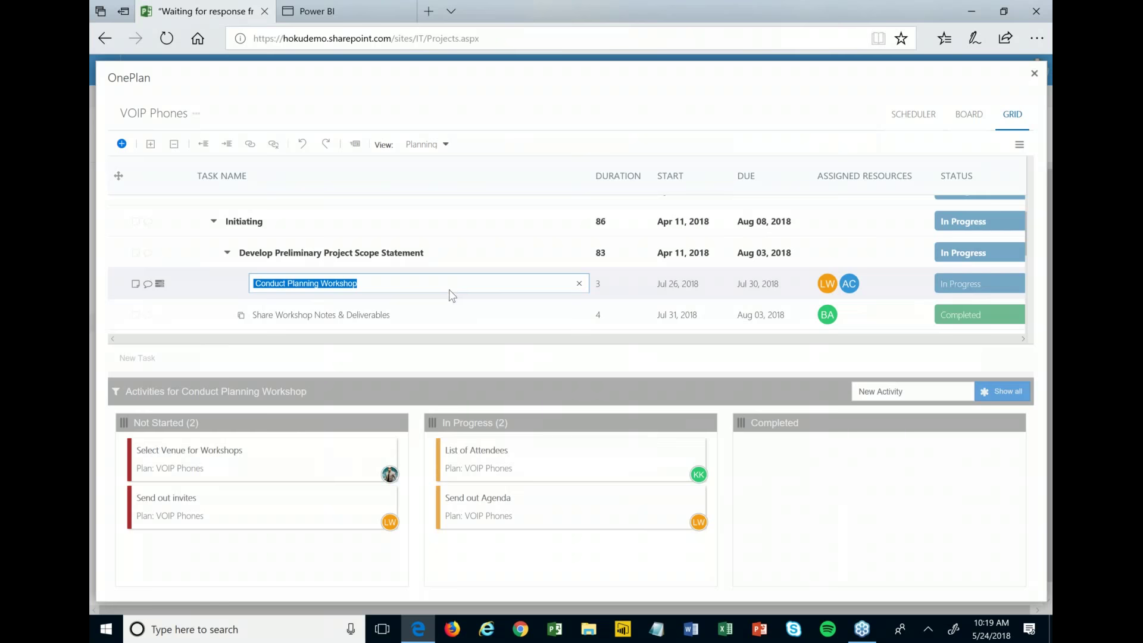
left_click(1019, 146)
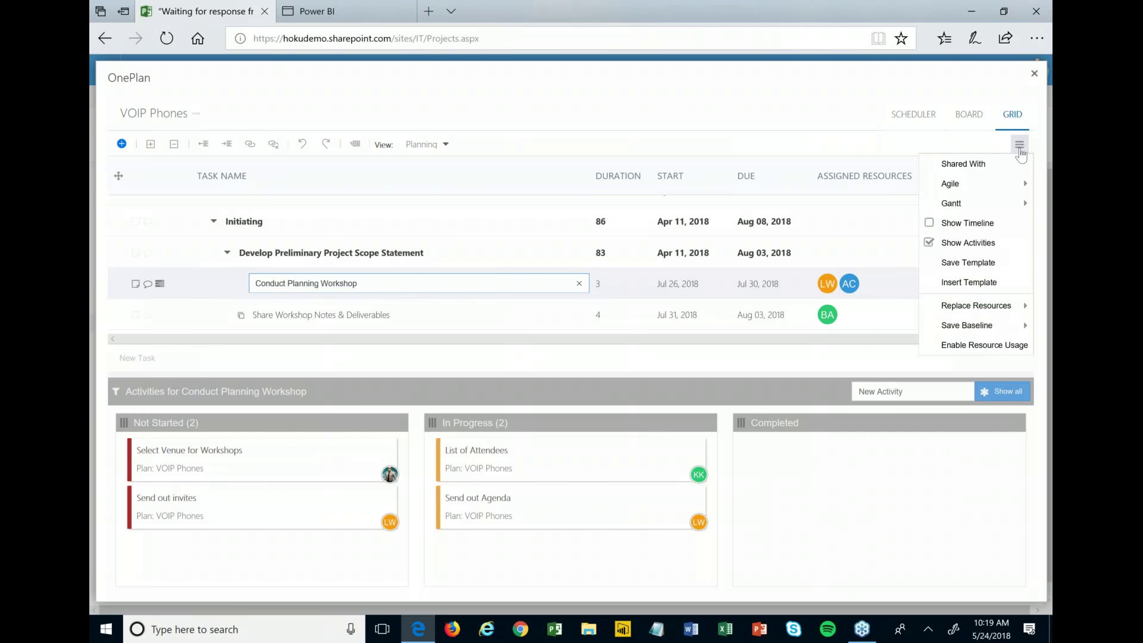
left_click(930, 243)
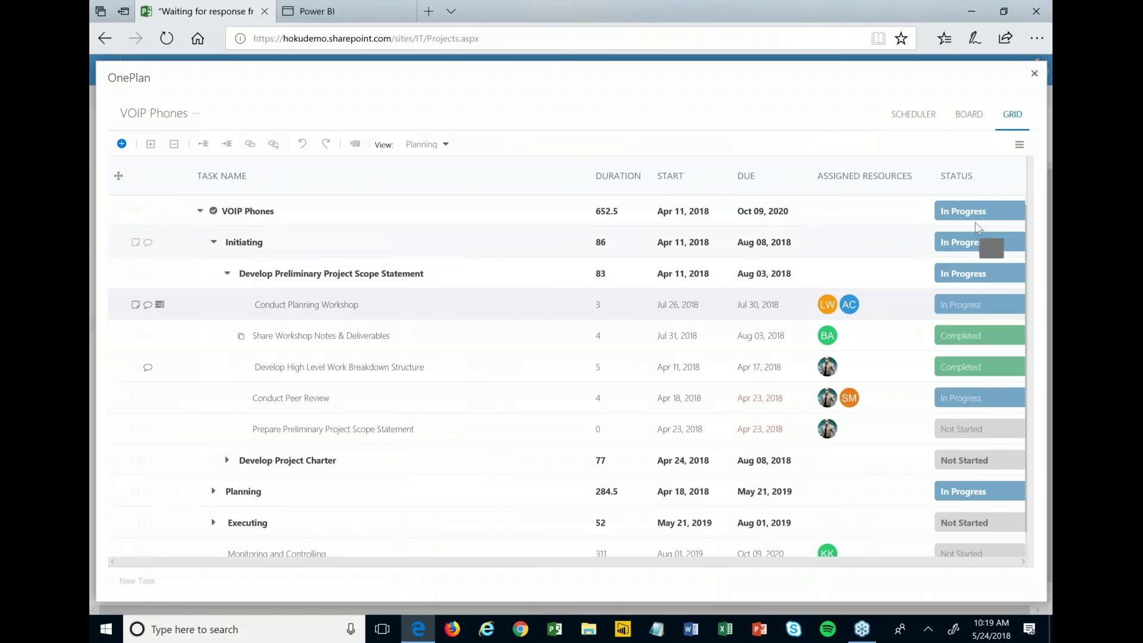
Enable resource usage for the plan and show the resource usage pane with the Gantt chart.
left_click(1019, 145)
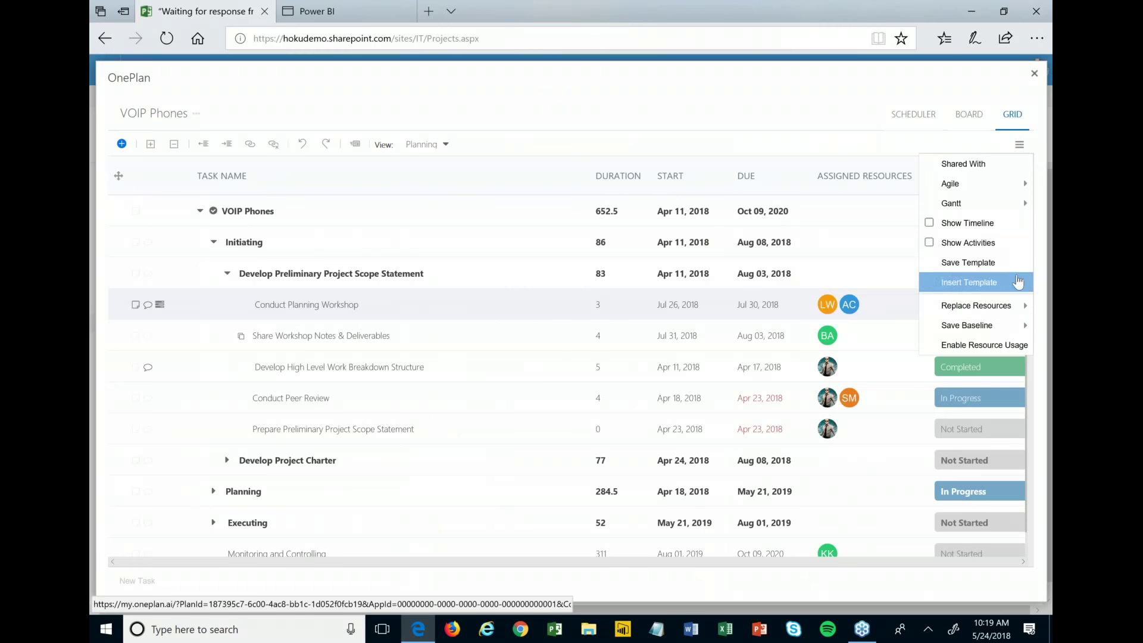
left_click(988, 346)
left_click(1019, 144)
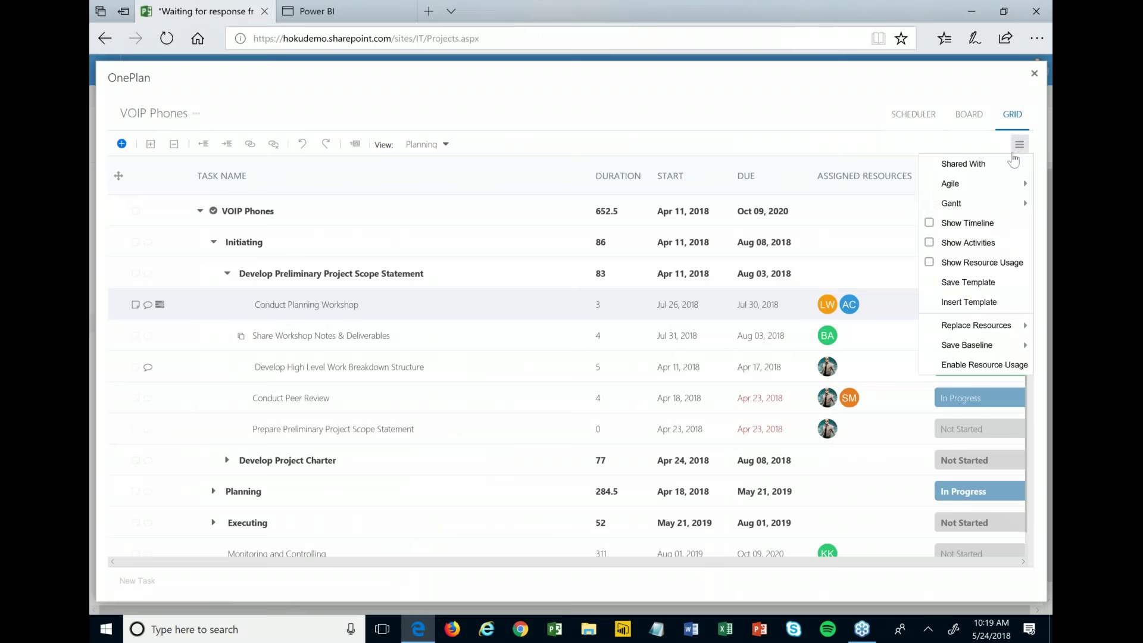
left_click(932, 266)
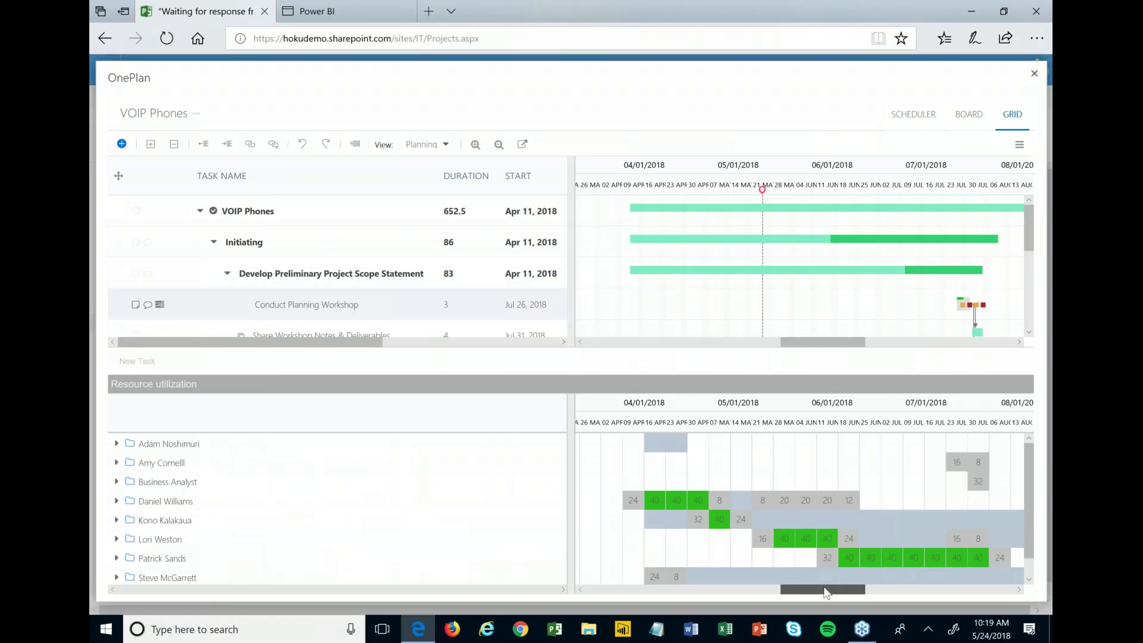
Examine the resource utilization by week, expanding the project manager's assigned tasks with work from April to June and collapsing them again.
left_click_drag(825, 591, 833, 591)
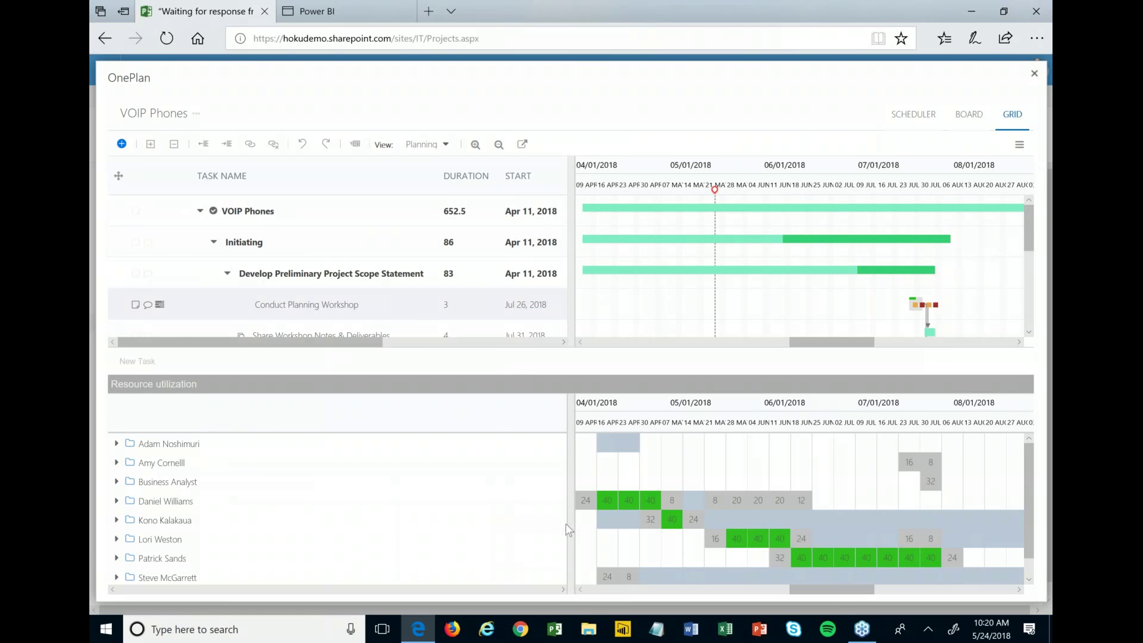
left_click(116, 503)
scroll(427, 521, "down", 2)
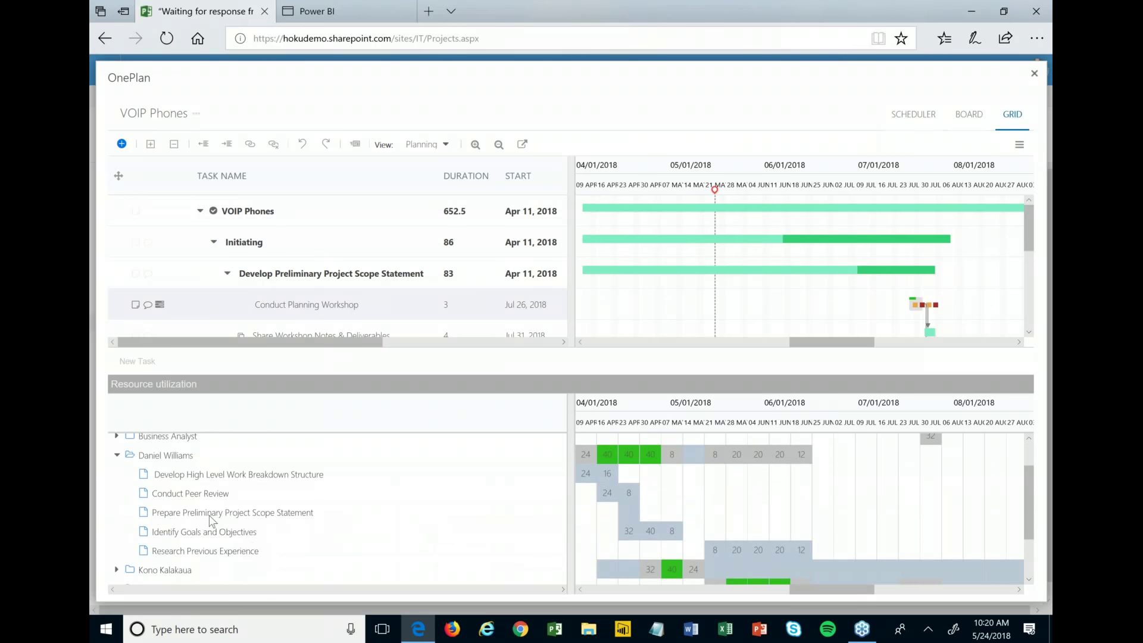
left_click(118, 459)
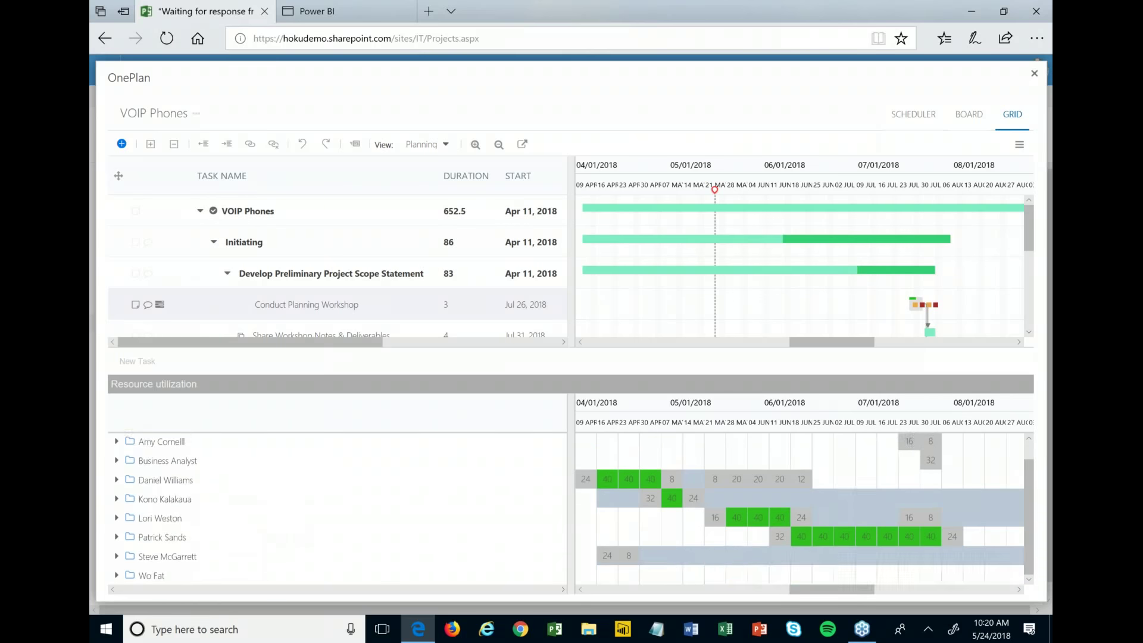
scroll(279, 501, "up", 1)
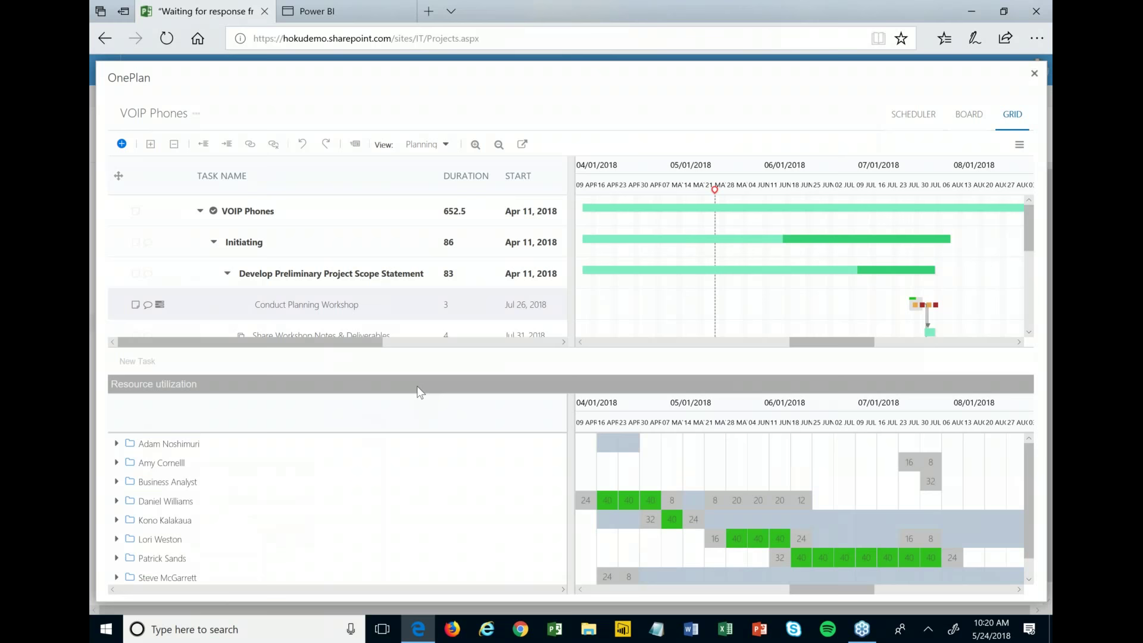
Hide the resource usage pane and the Gantt chart so that only the task grid remains.
left_click(1018, 144)
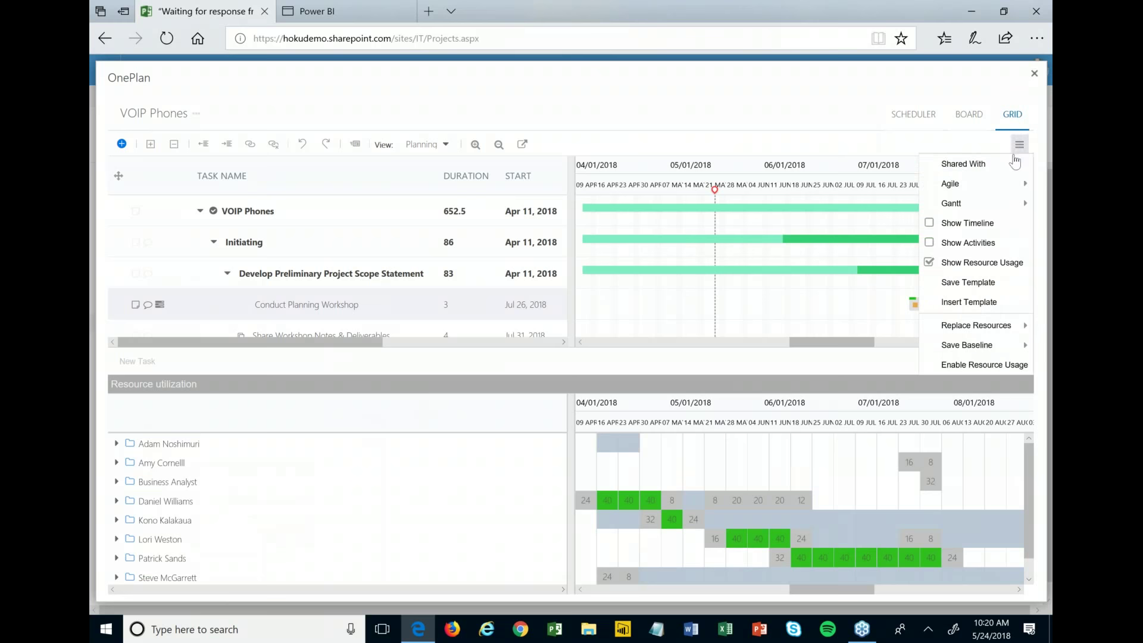
left_click(930, 266)
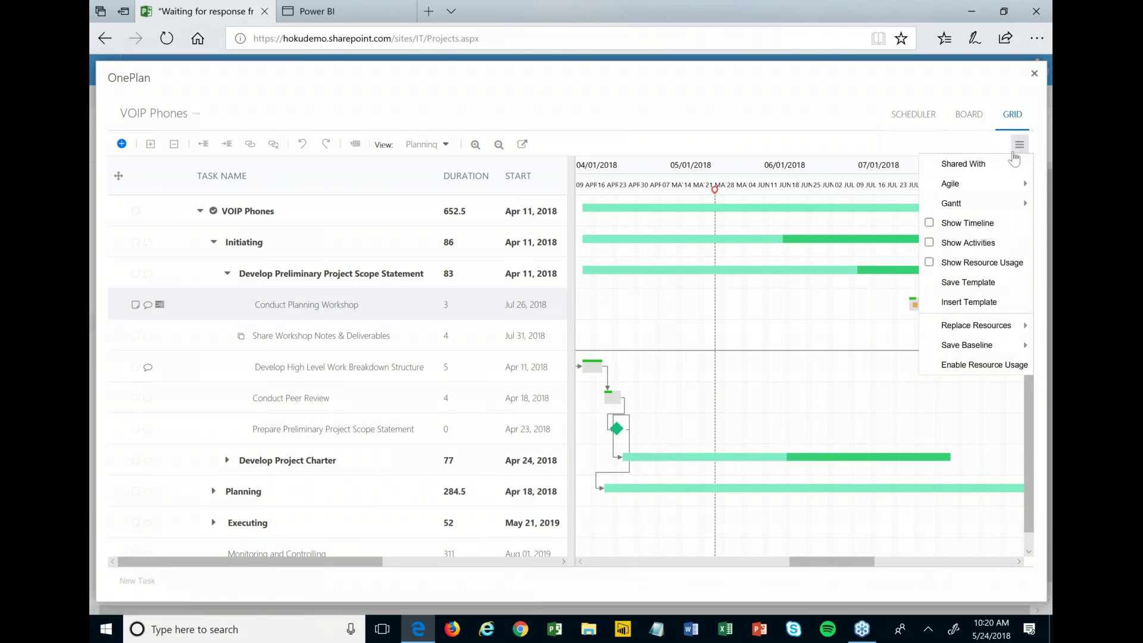
mouse_move(961, 205)
left_click(839, 205)
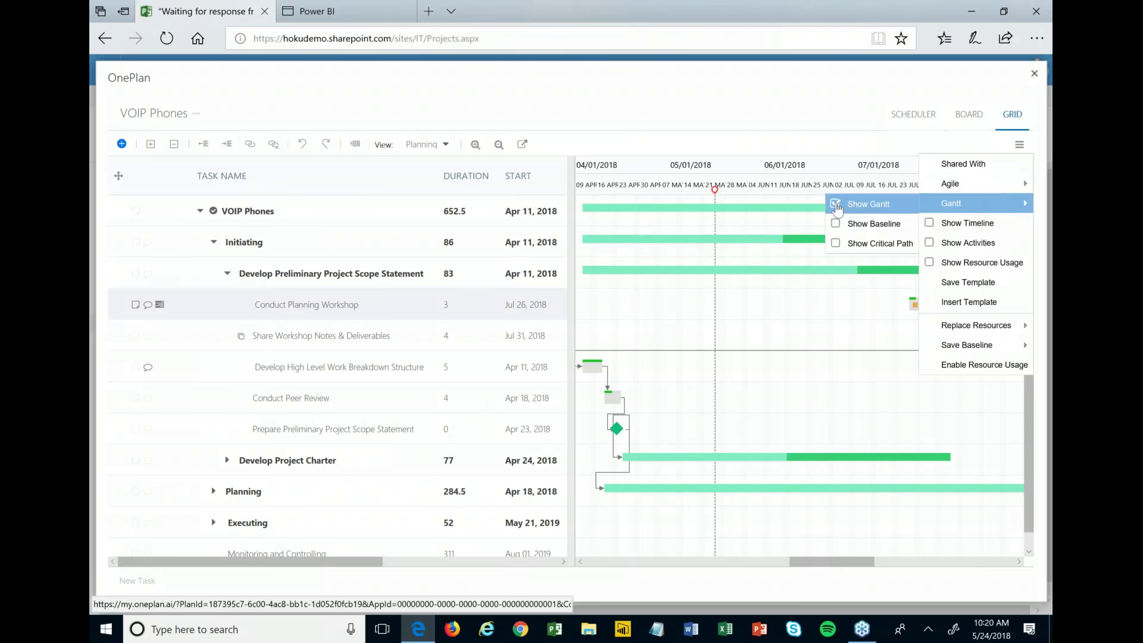
left_click(631, 75)
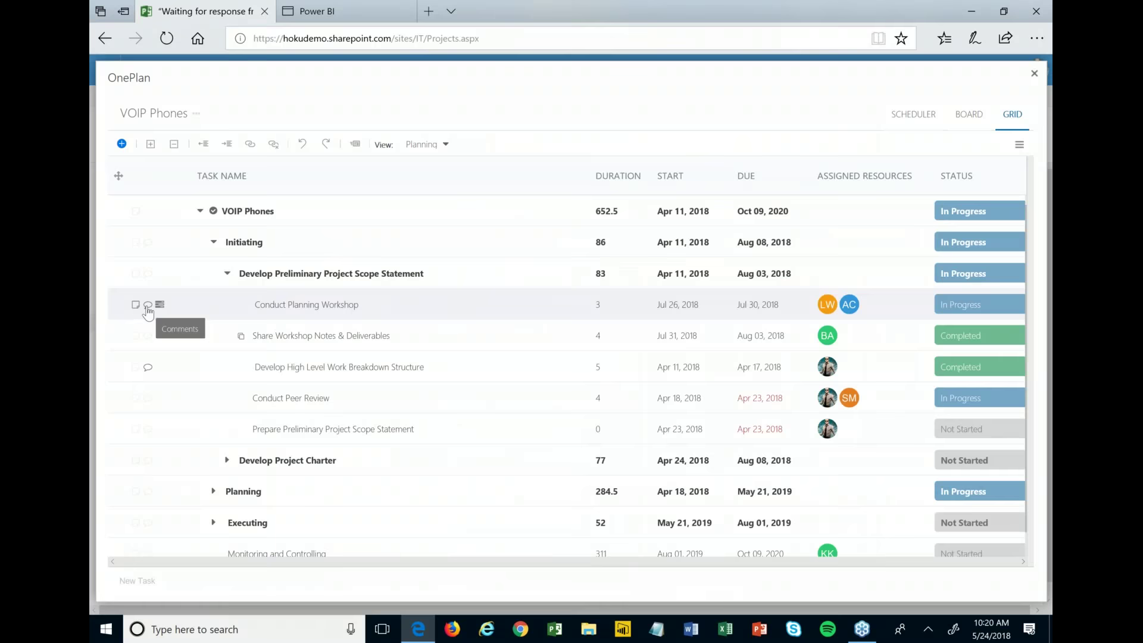
Read the comments on the Conduct Planning Workshop task and close them without adding one.
left_click(147, 306)
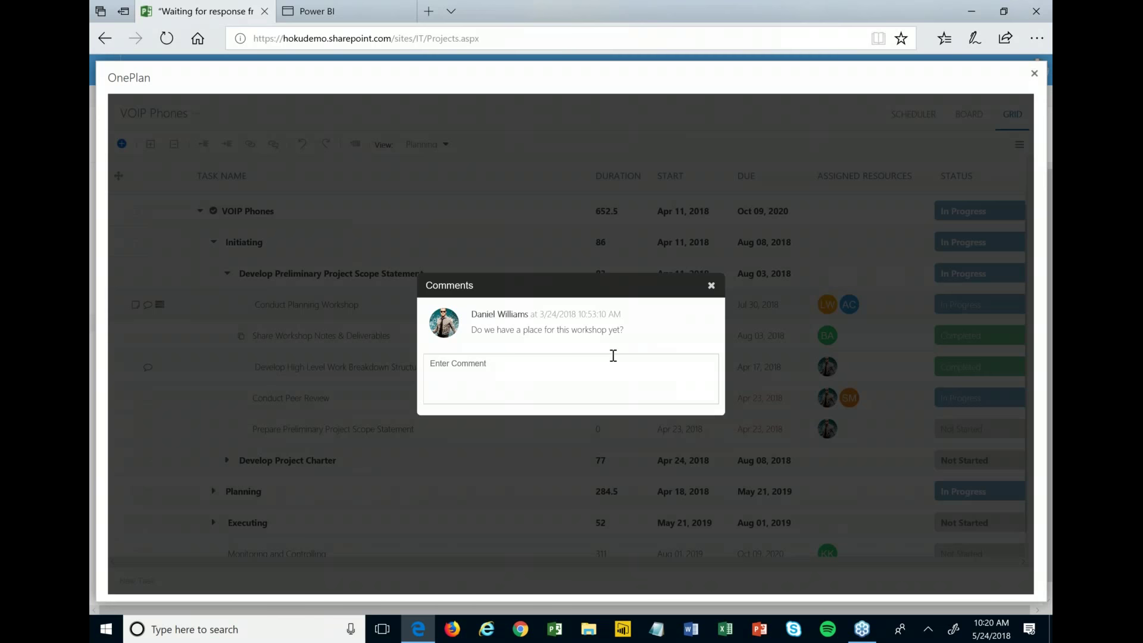
left_click(574, 375)
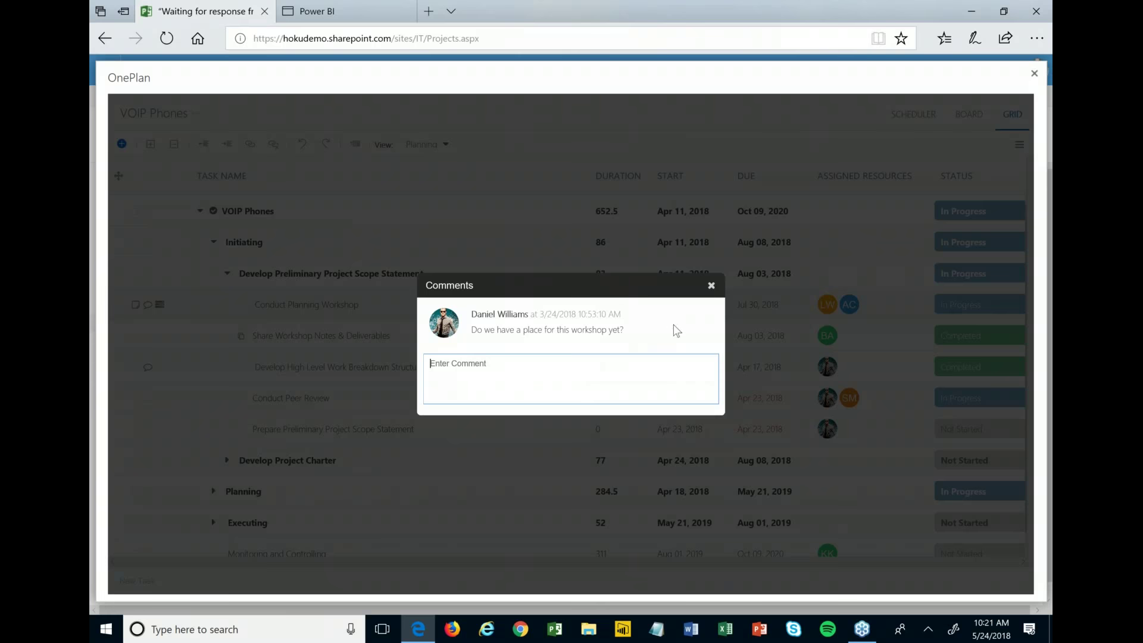
left_click(710, 285)
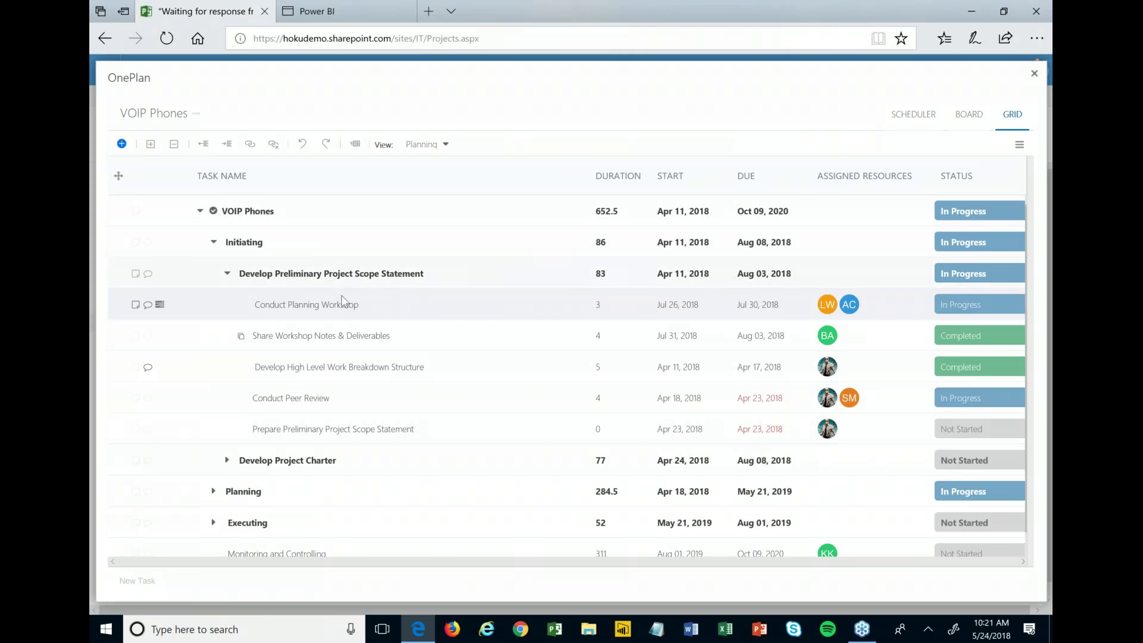
Start an update request for the selected Conduct Planning Workshop task and review the fields that can be requested.
left_click(355, 144)
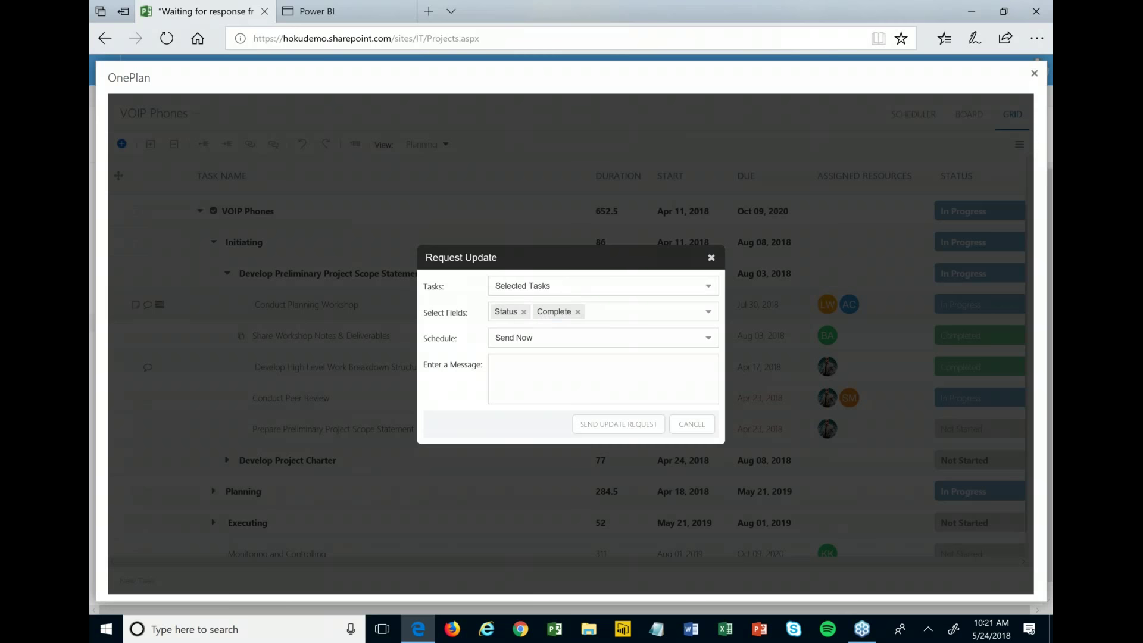
left_click(707, 320)
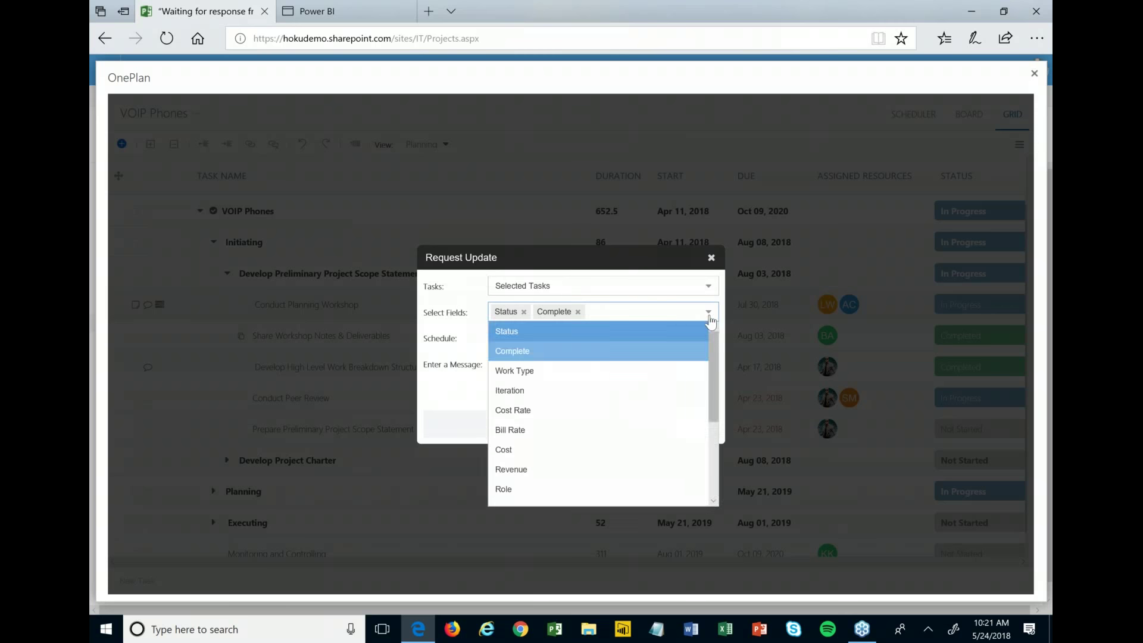
scroll(649, 411, "down", 2)
scroll(635, 436, "down", 2)
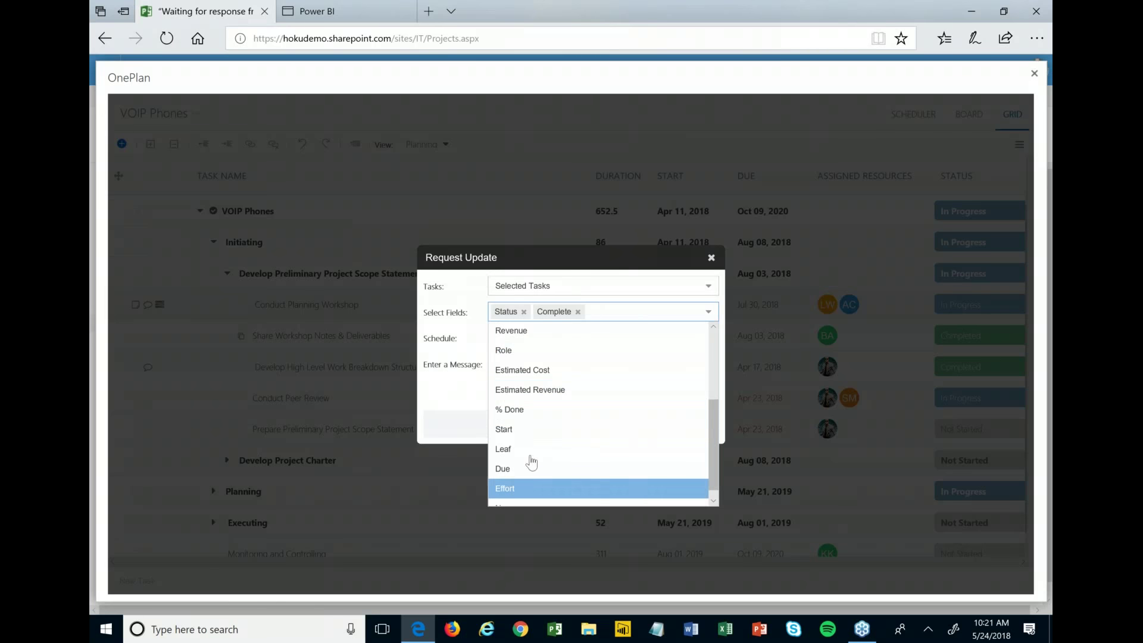
left_click(450, 402)
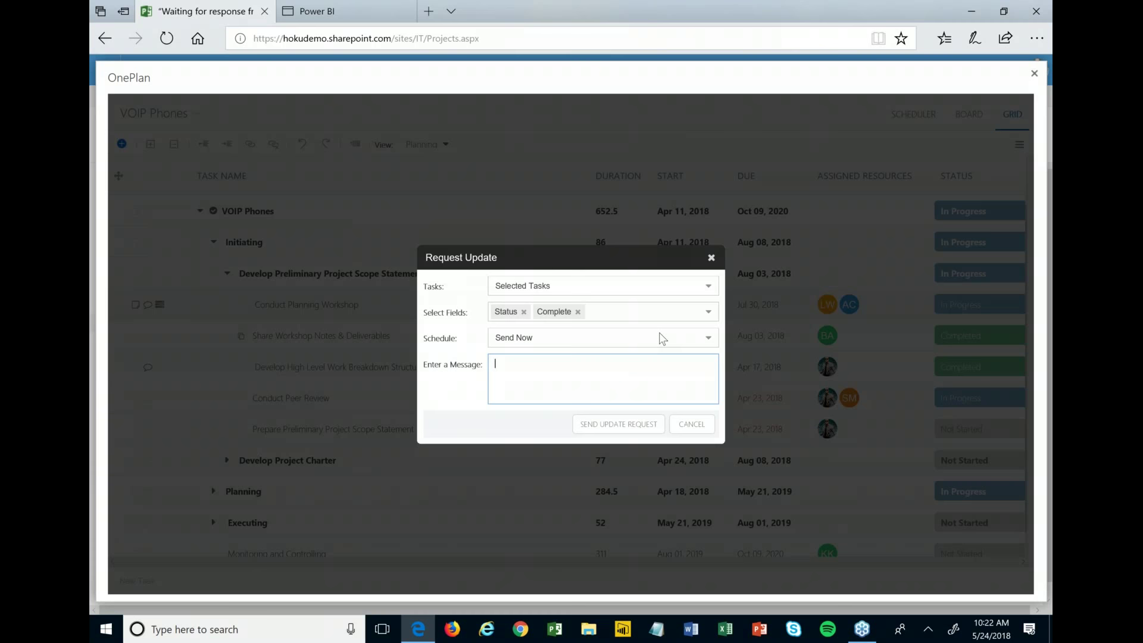
Set the update request's schedule to Daily and cancel the request without sending it.
left_click(575, 340)
left_click(554, 382)
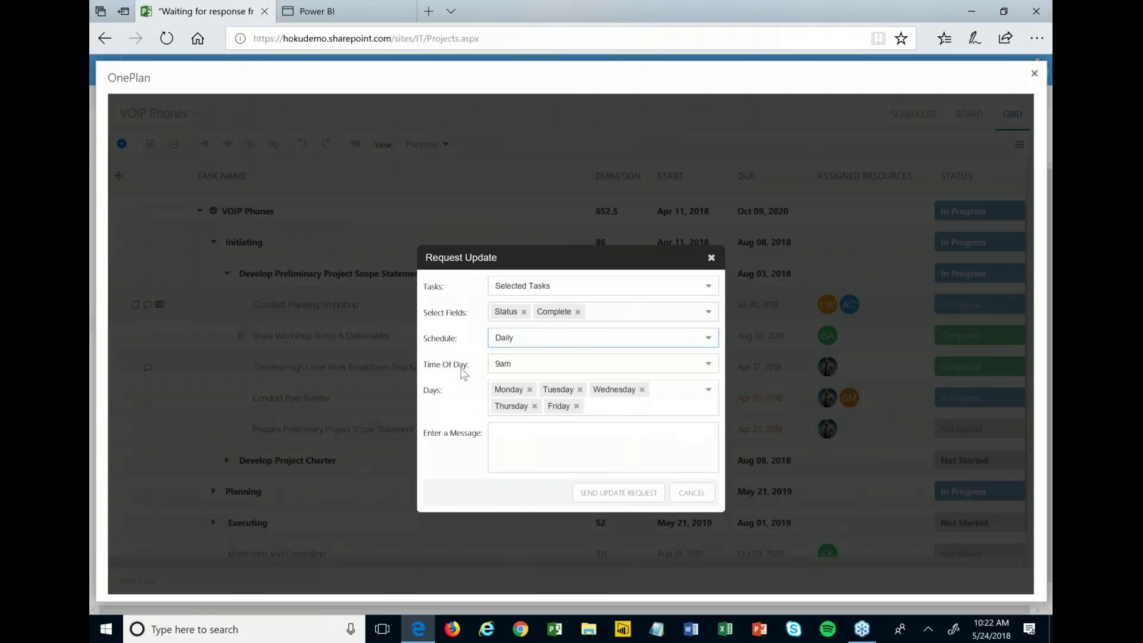
left_click(681, 494)
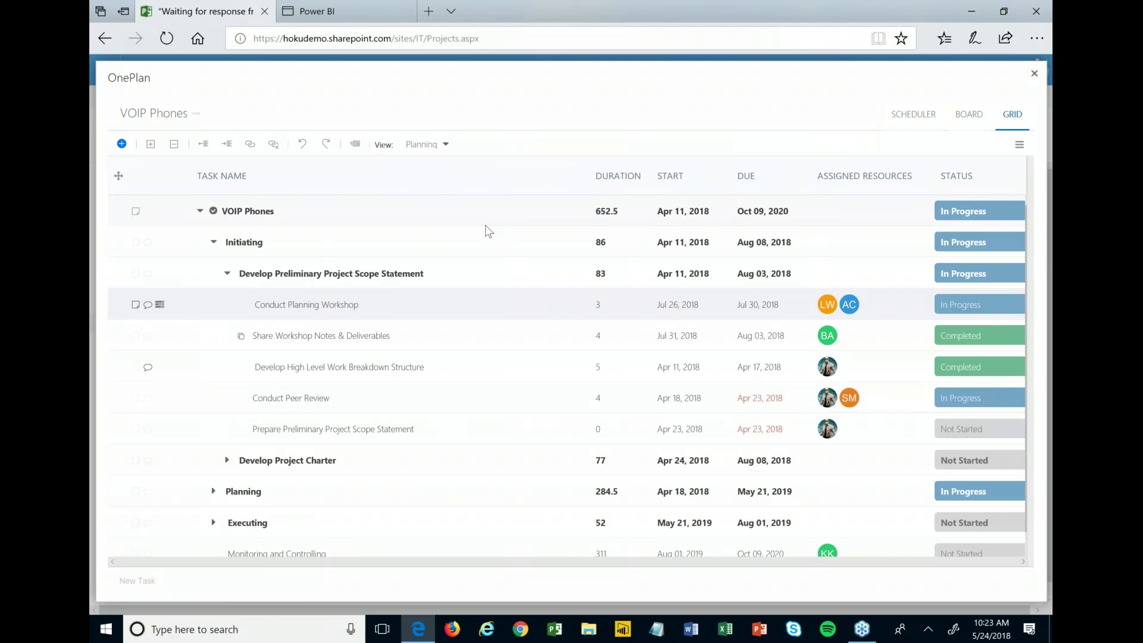
Switch the grid to the To Do view and check the status cells of the two completed tasks.
left_click(432, 145)
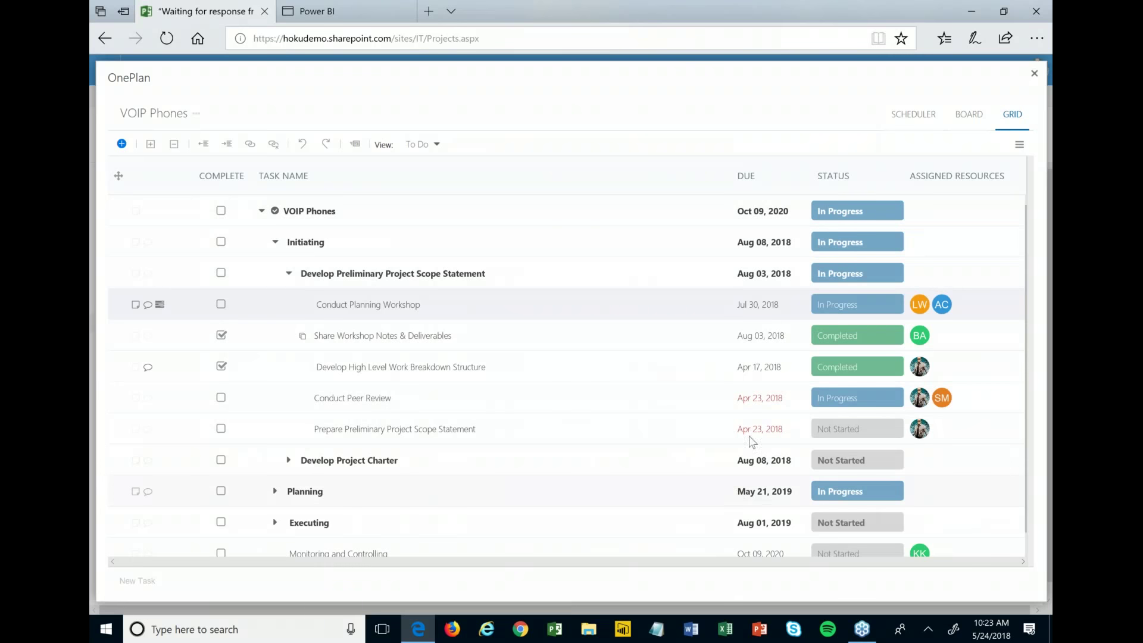
left_click(852, 342)
left_click(857, 366)
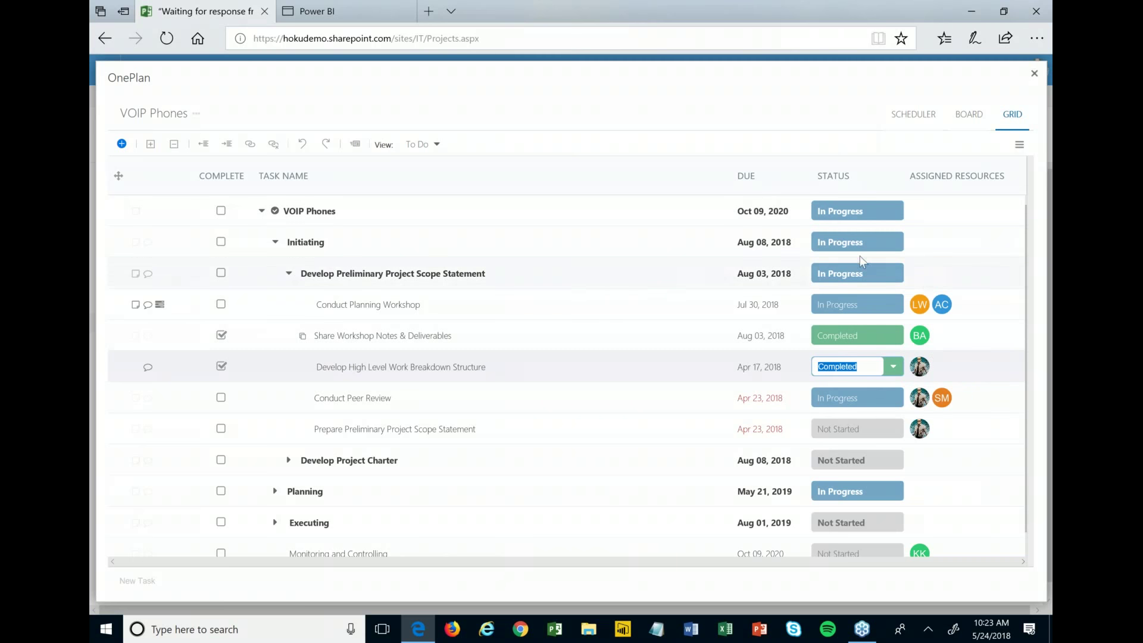
Switch the task grid to the Backlog view.
left_click(437, 145)
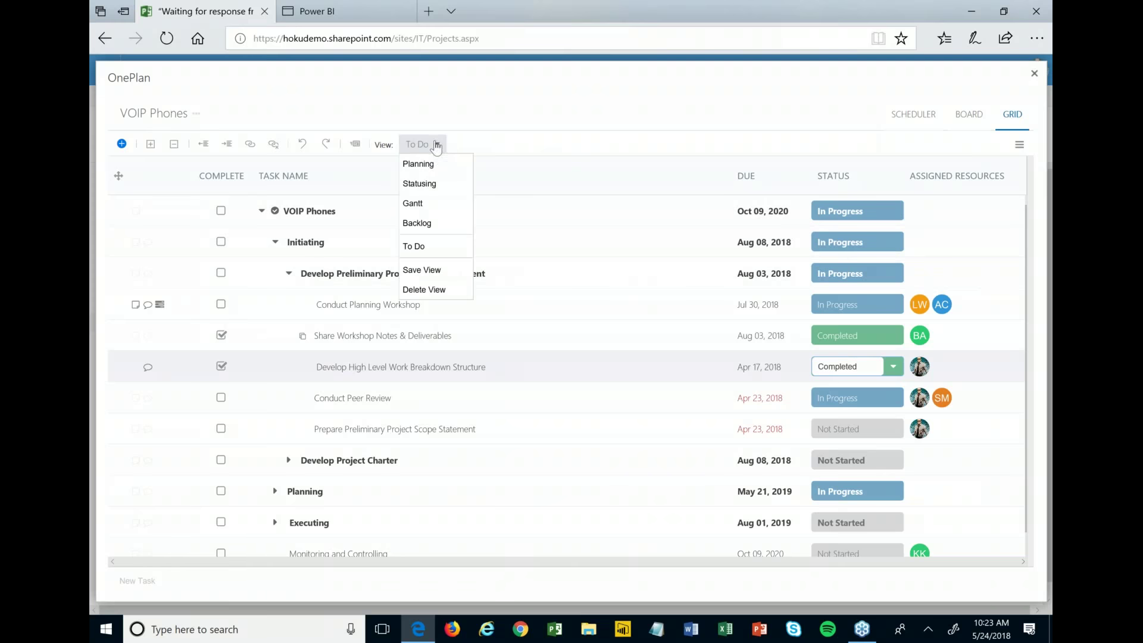
left_click(434, 229)
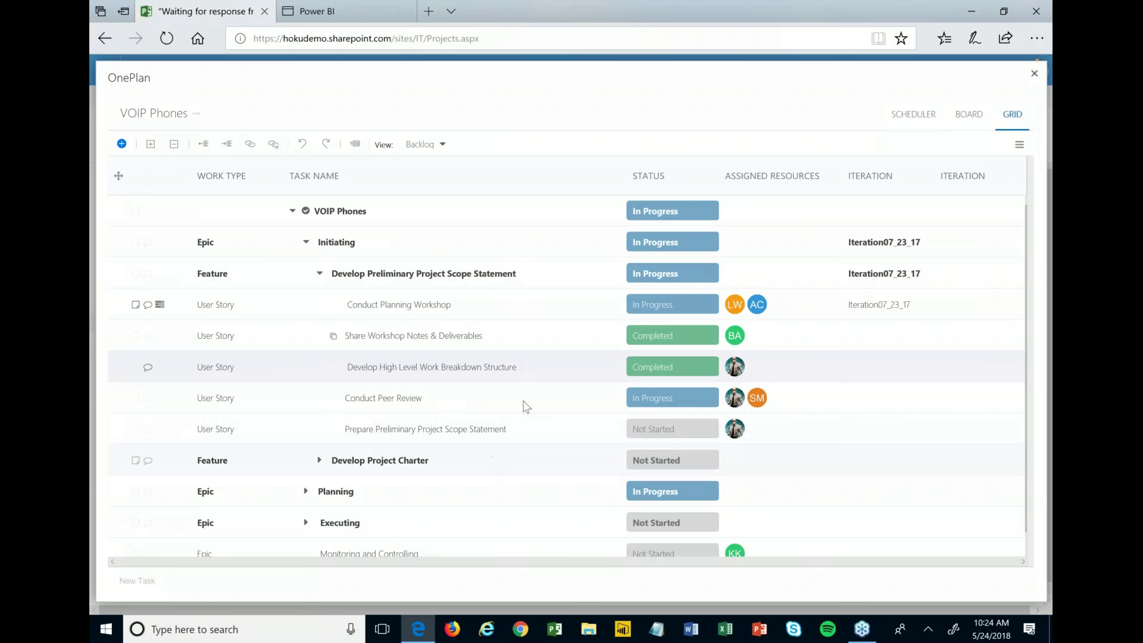
Show the plan as a board, check the comments of the Analyze Risks card, and close them.
left_click(976, 118)
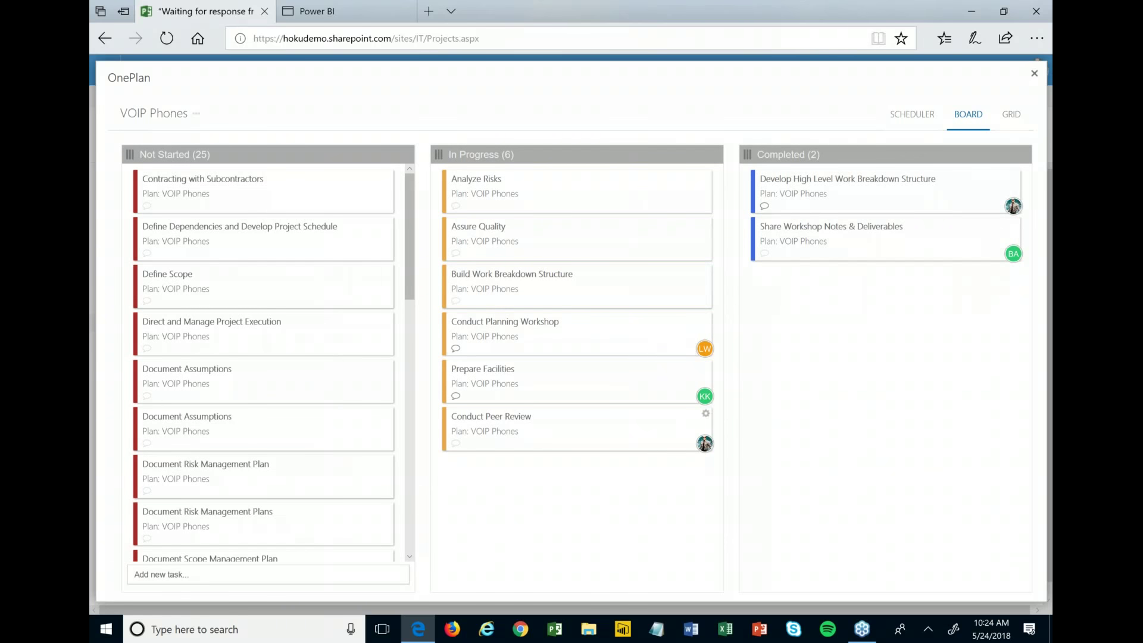
left_click(456, 208)
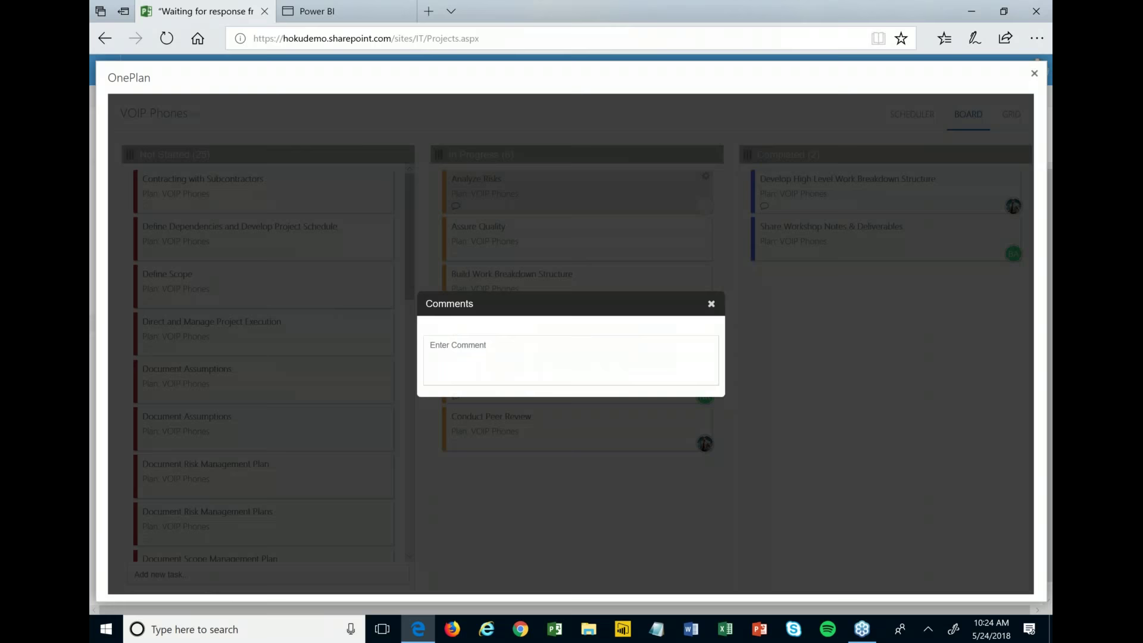
left_click(712, 303)
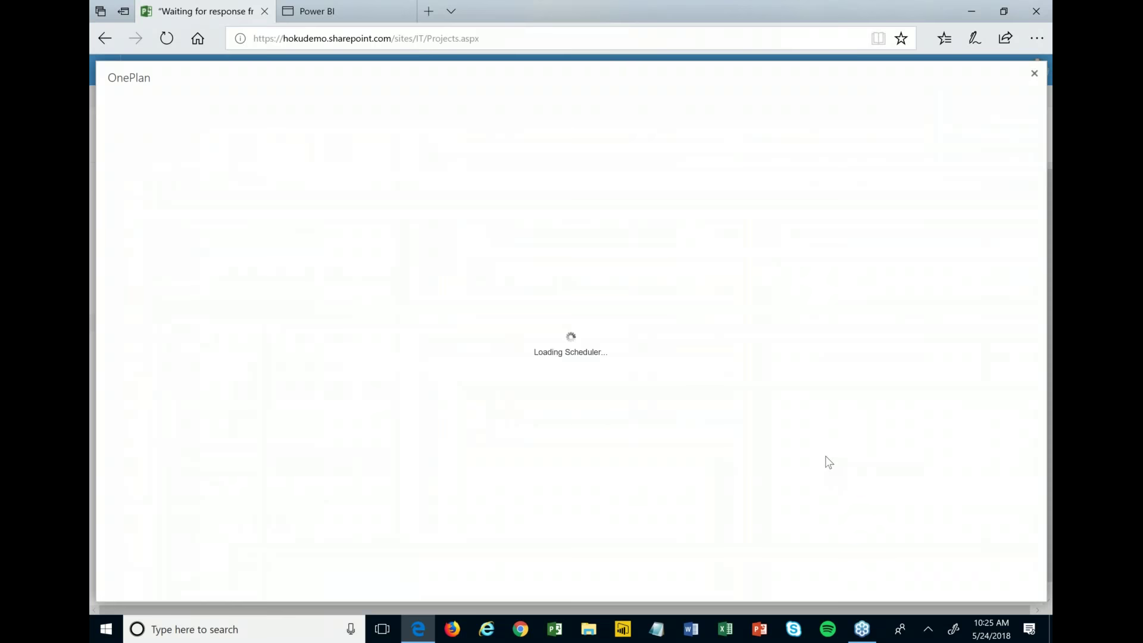
Open the Scheduler, narrow the resource list to widen the schedule, and show all work for the resources.
left_click_drag(722, 589, 384, 591)
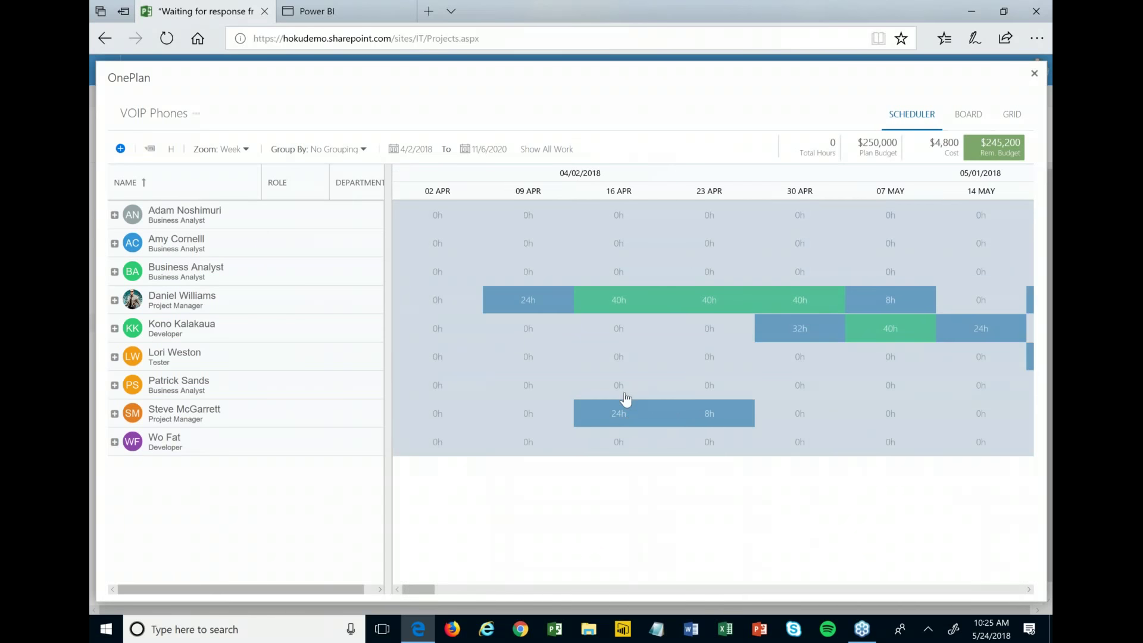
left_click_drag(387, 289, 301, 309)
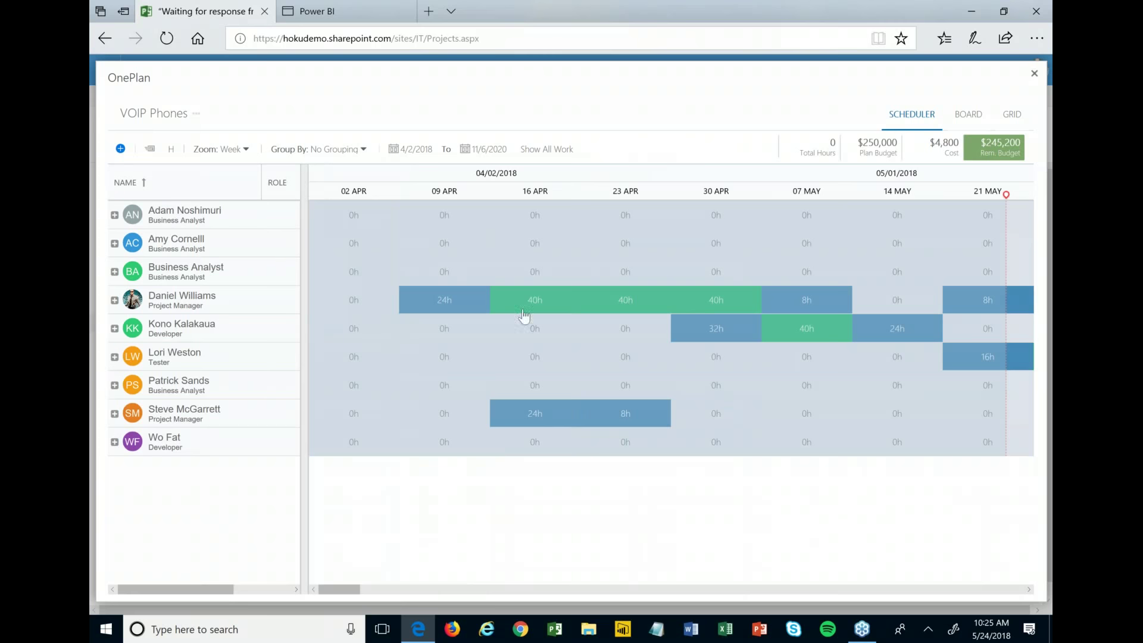
left_click(548, 154)
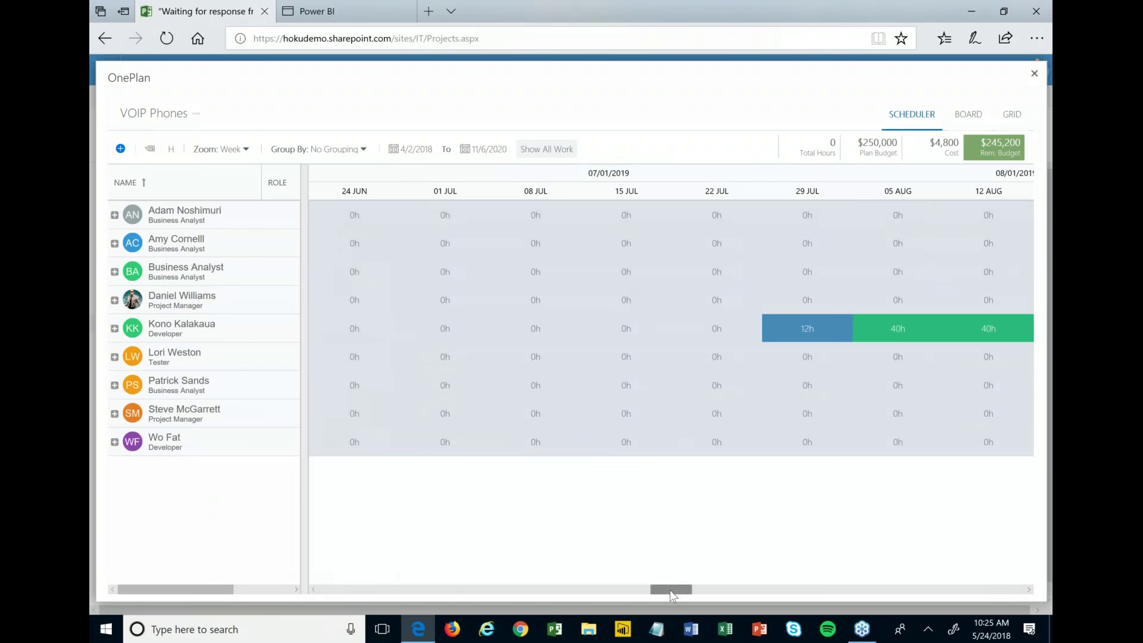
left_click_drag(333, 574, 373, 572)
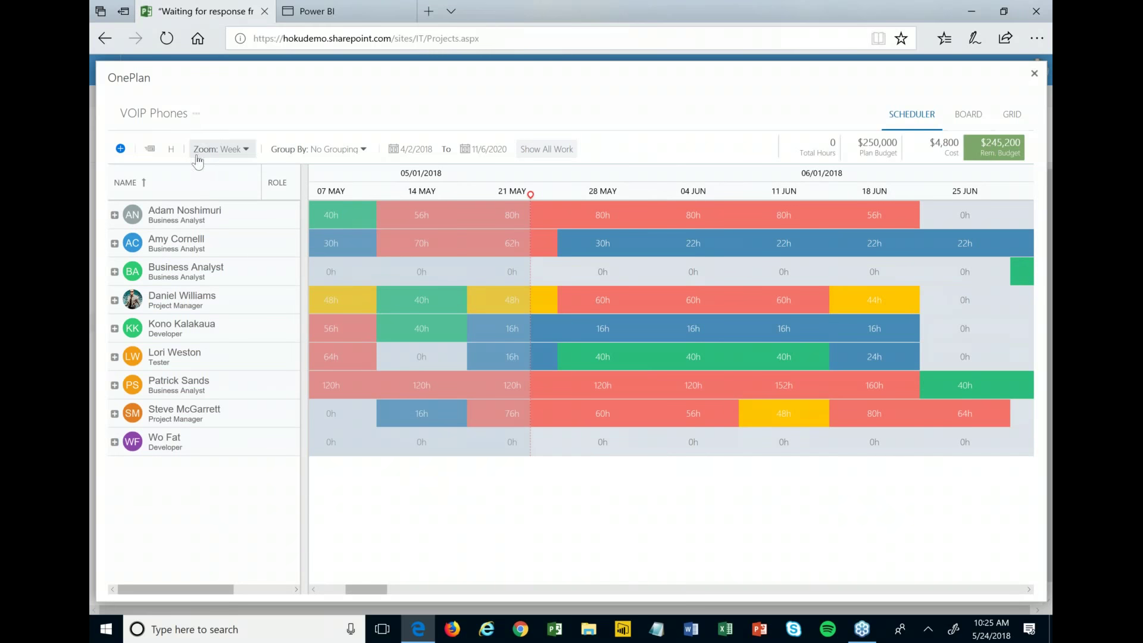
Zoom the schedule to Month and display the resource allocations as percentages instead of hours.
left_click(216, 152)
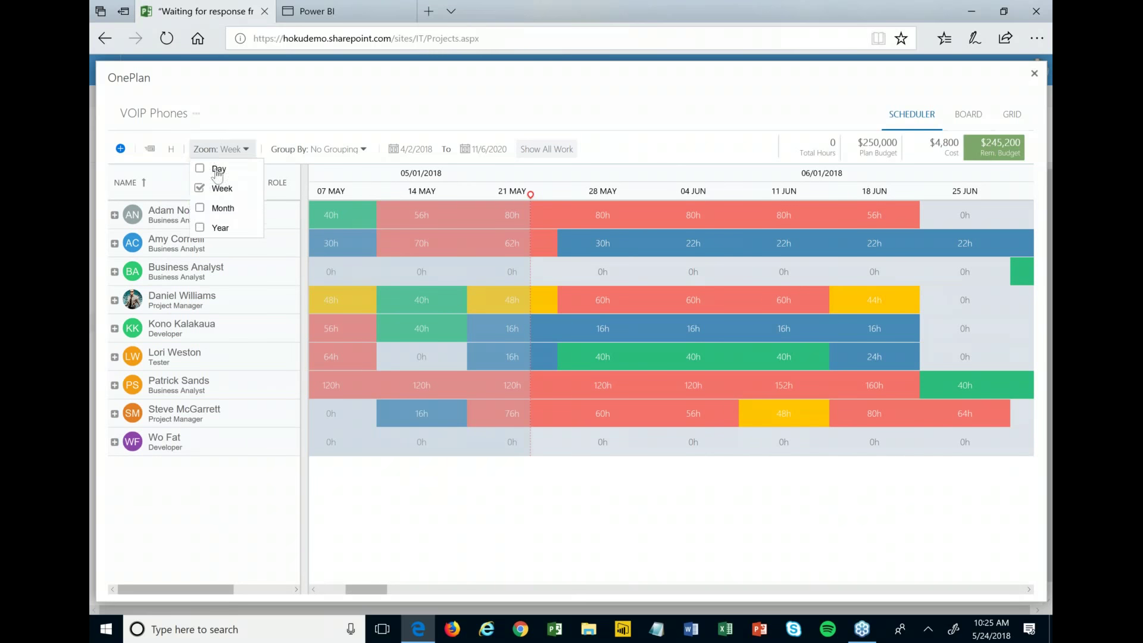
left_click(202, 209)
left_click_drag(649, 589, 434, 598)
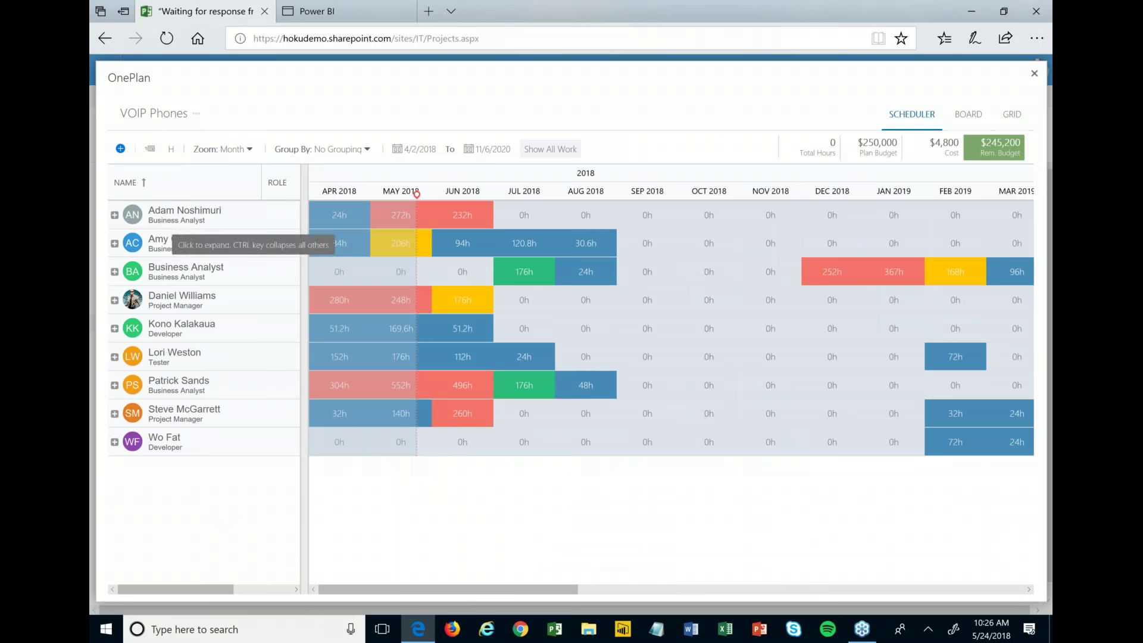
left_click(172, 149)
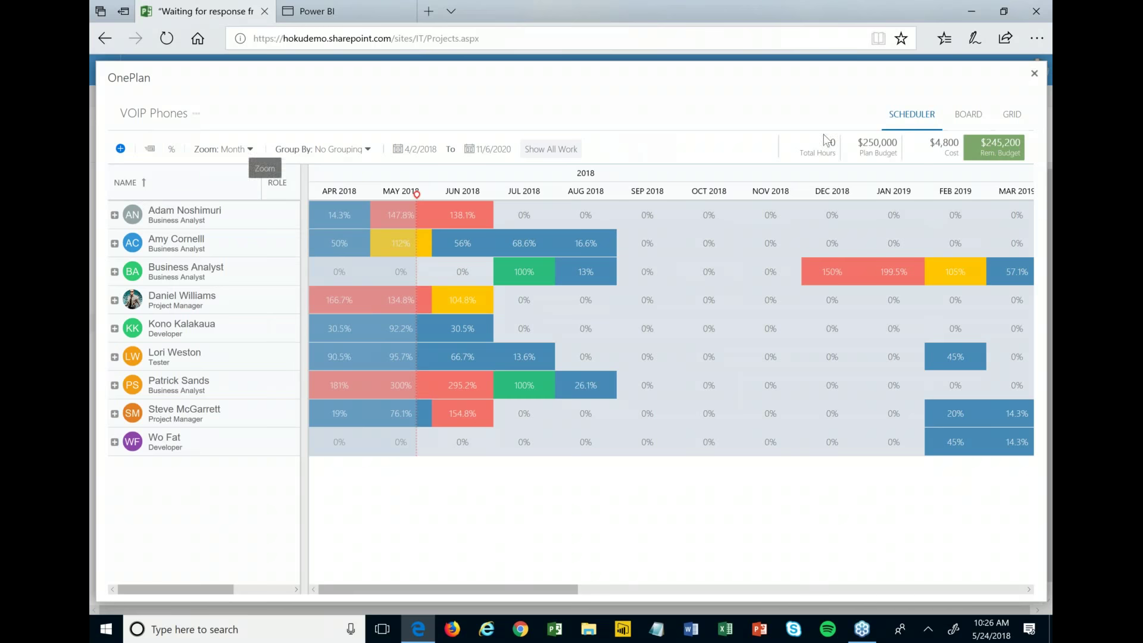
Expand the first resource's work details in the schedule and collapse them again.
left_click(114, 215)
left_click(115, 219)
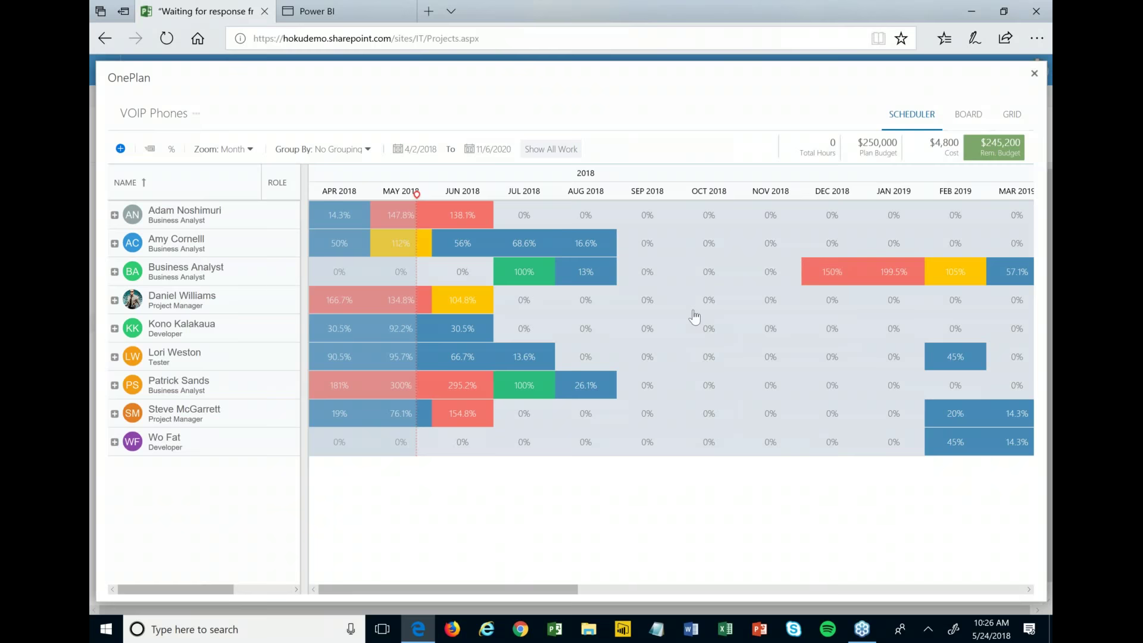
Close the OnePlan window for the VOIP Phones plan and return to the project list.
key("Escape")
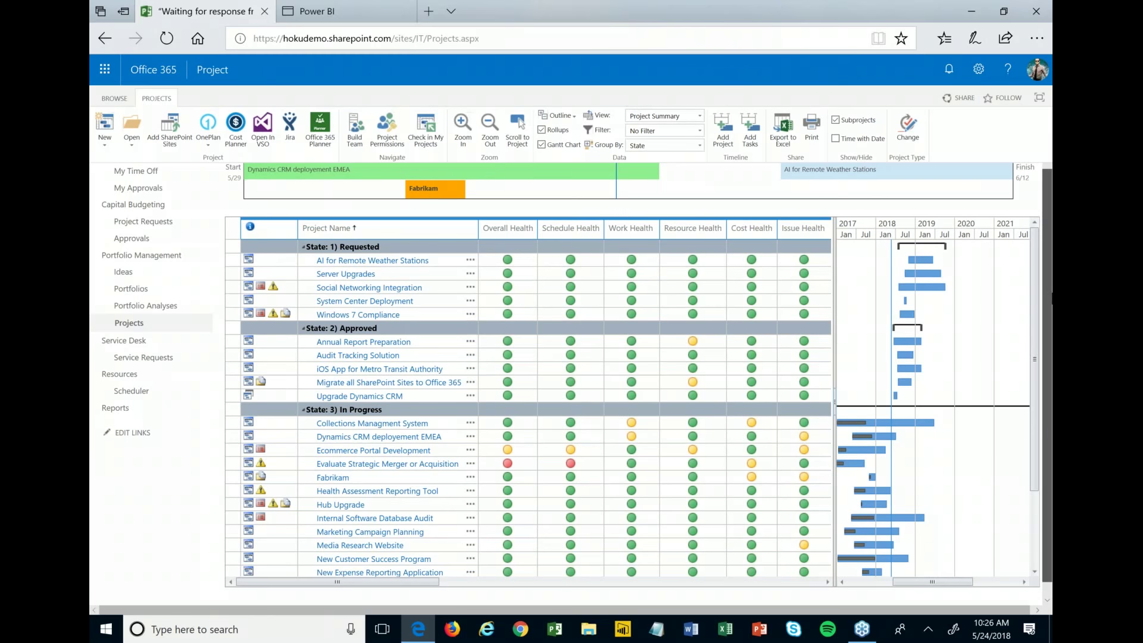
scroll(506, 221, "down", 1)
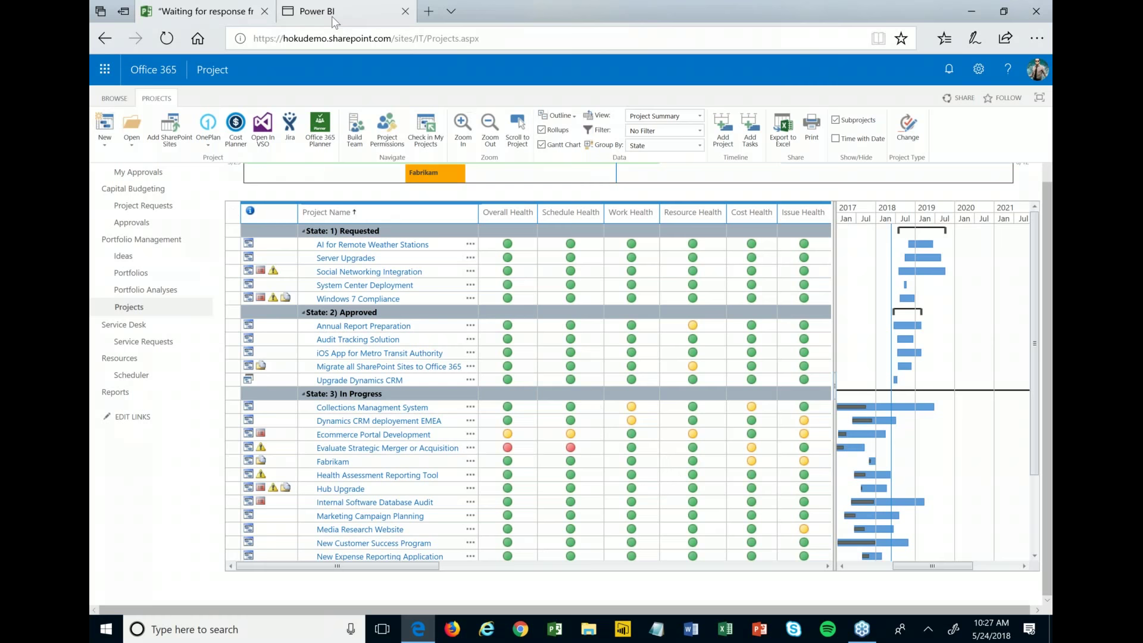
Switch to Power BI and open the (2) Project Portfolio Status report from the workspace's reports.
mouse_move(332, 17)
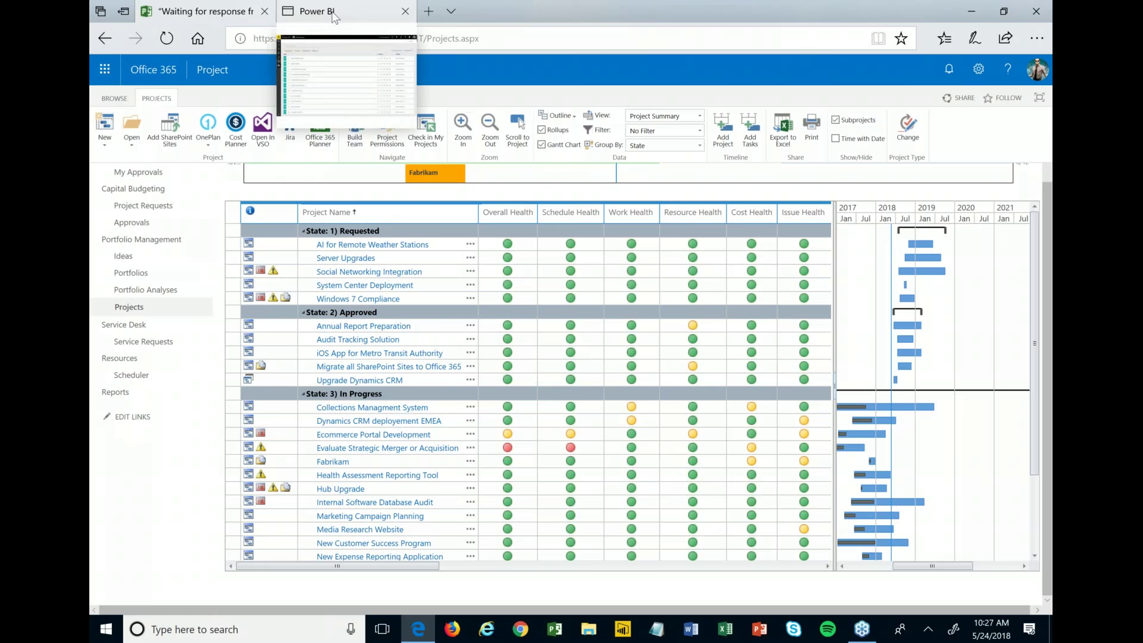
left_click(332, 17)
left_click(218, 169)
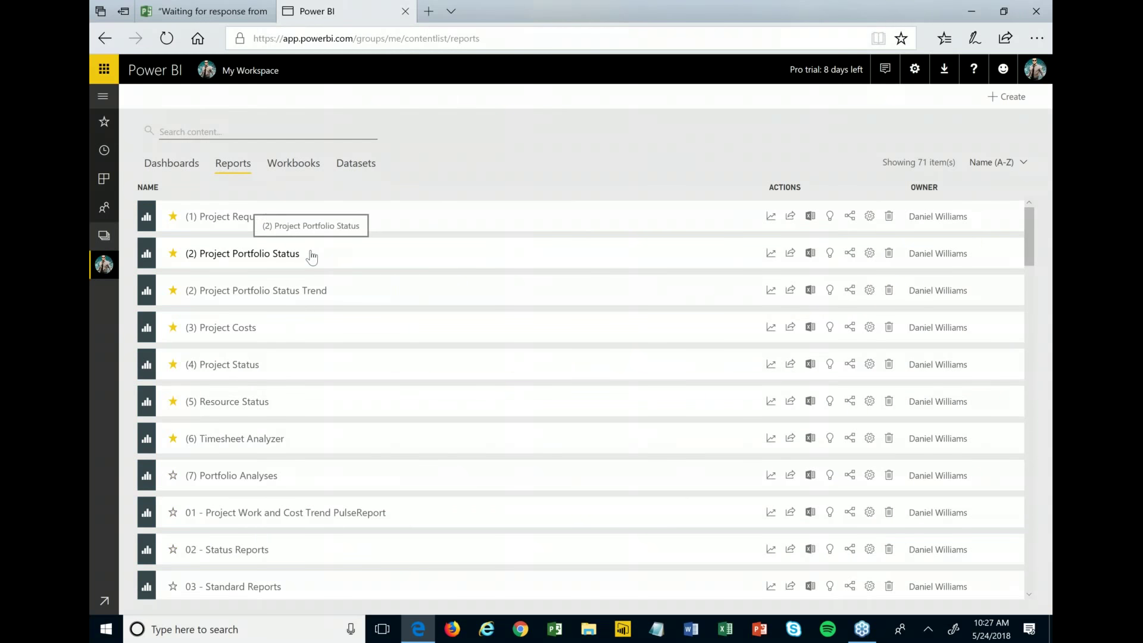
left_click(250, 254)
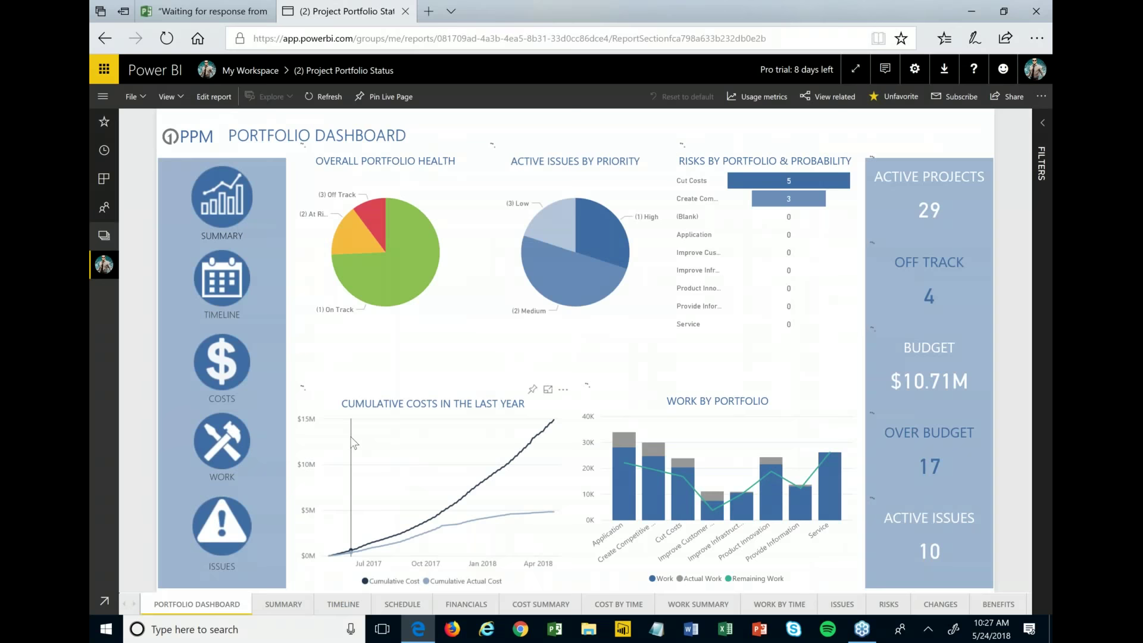
Show the report's Summary page, check which saving, embedding and export options the report offers, and close them.
left_click(286, 603)
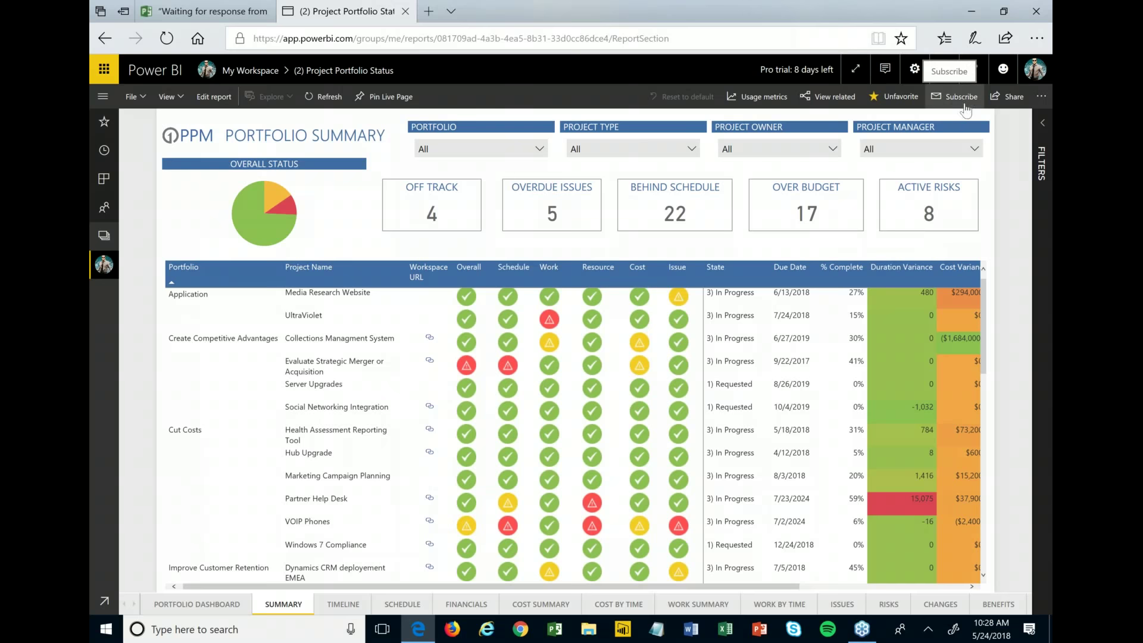
left_click(132, 96)
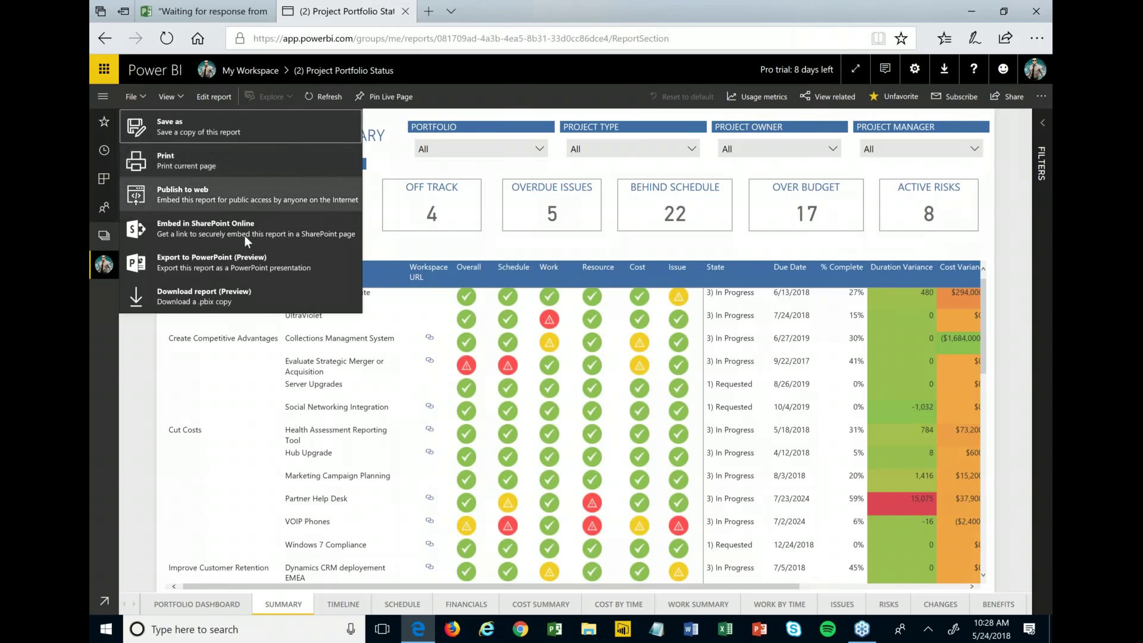
left_click(589, 340)
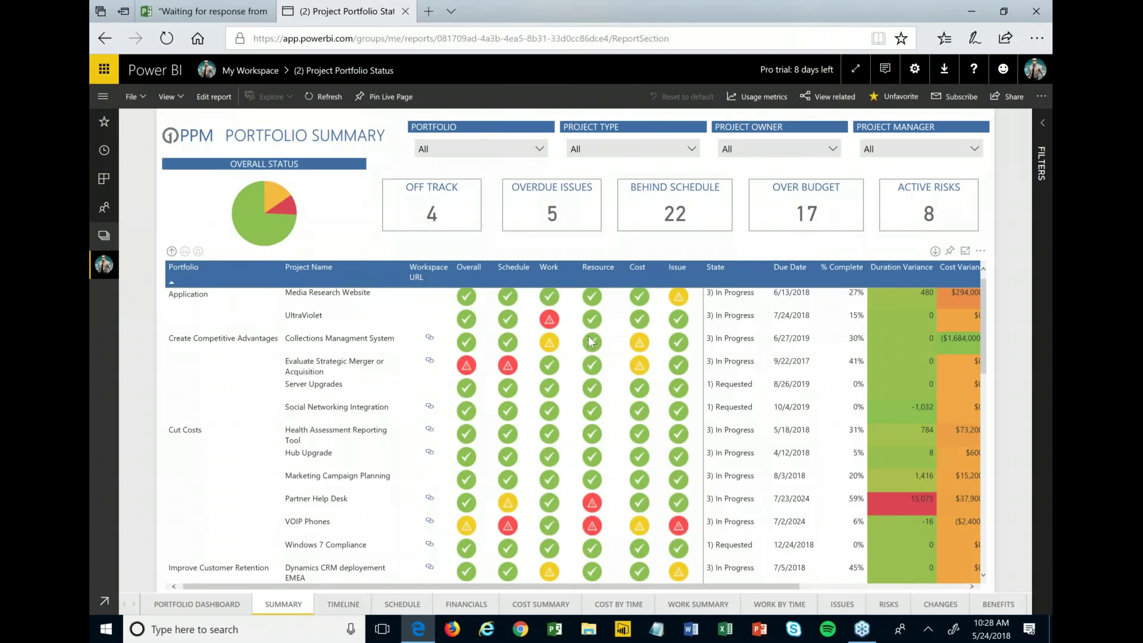